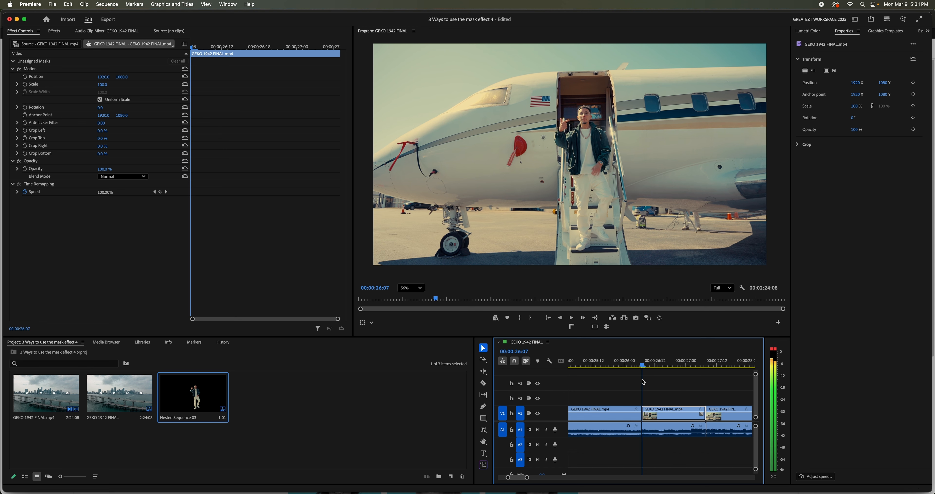
# - Duplicate the jet clip onto track V2 and mask the man in the copy with the Object Mask tool at the clip's start
pyautogui.click(663, 419)
pyautogui.moveTo(662, 419); pyautogui.dragTo(667, 402)
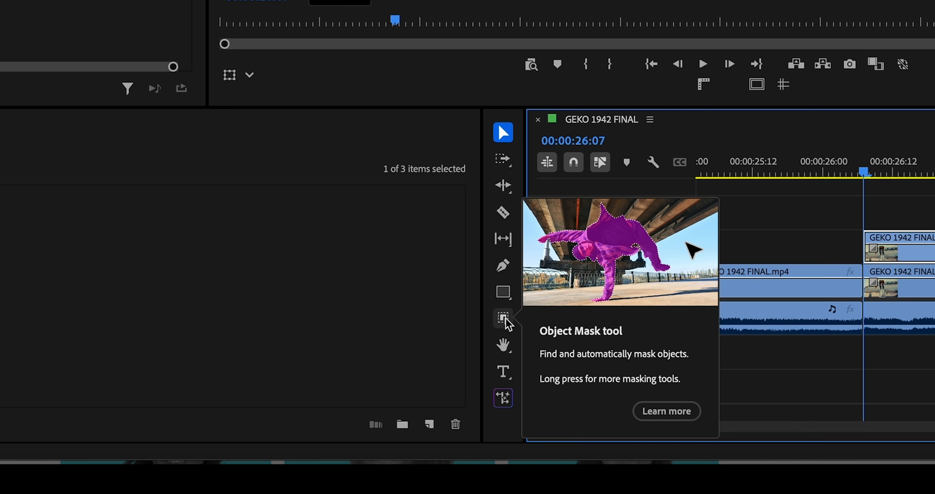
pyautogui.click(505, 318)
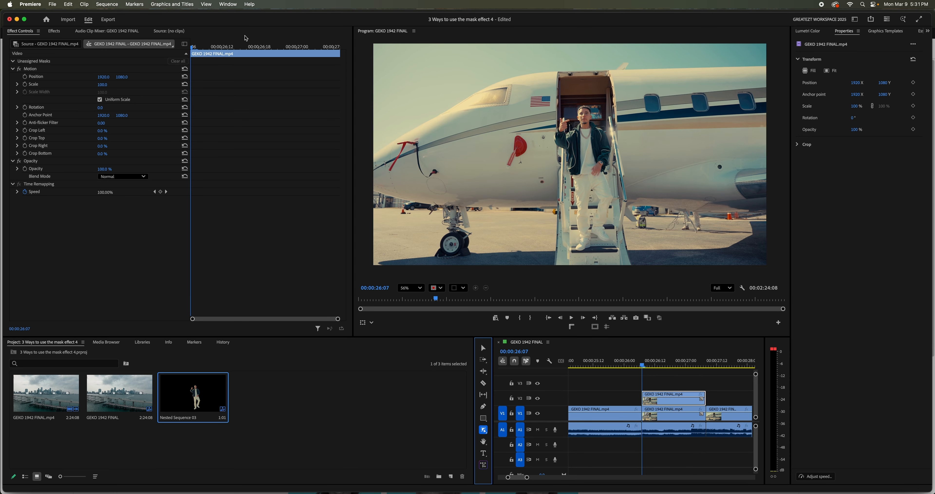
pyautogui.moveTo(222, 46); pyautogui.dragTo(184, 47)
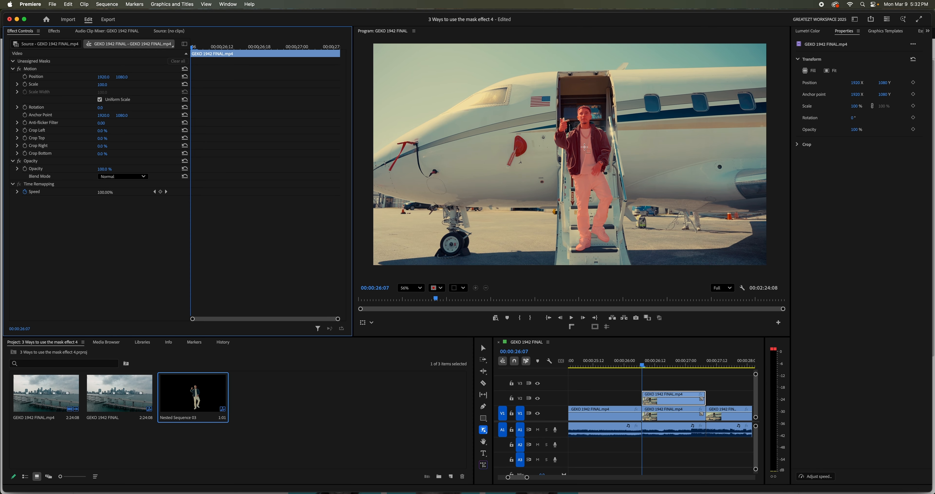
pyautogui.click(585, 147)
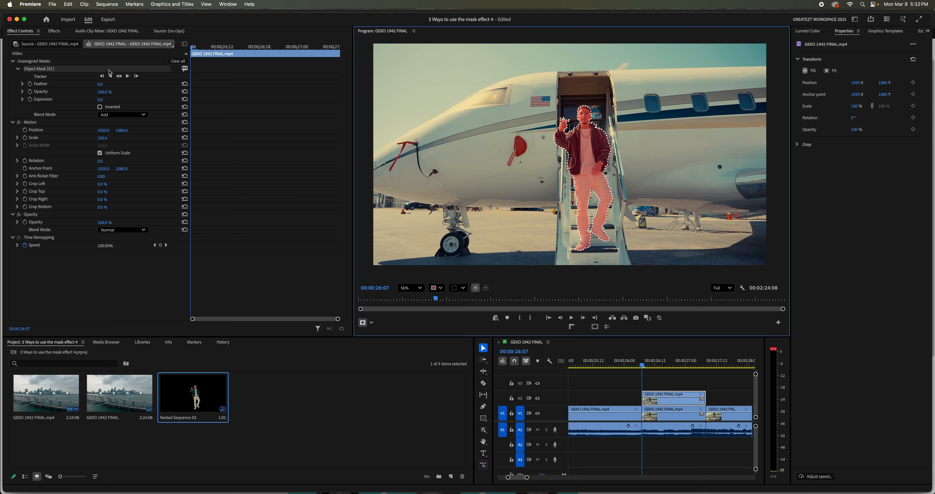
# - Track the man's object mask forward through the V2 clip
pyautogui.click(13, 60)
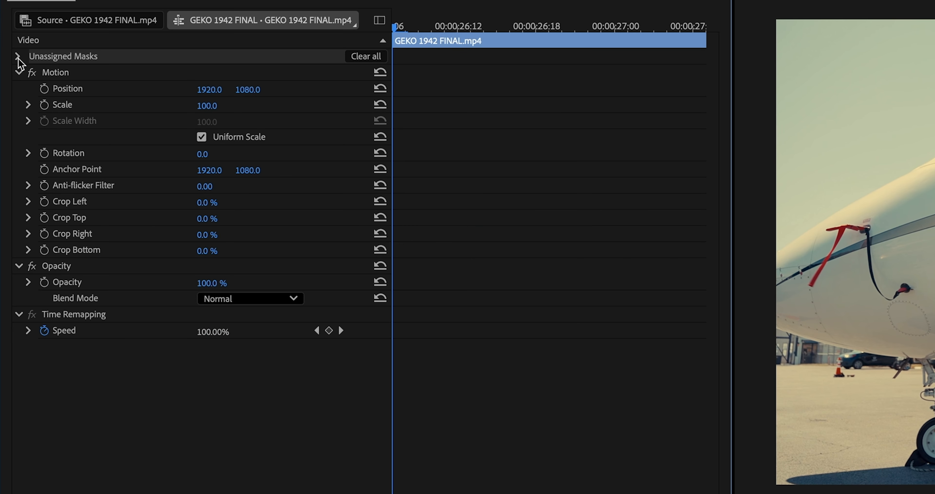
pyautogui.click(17, 57)
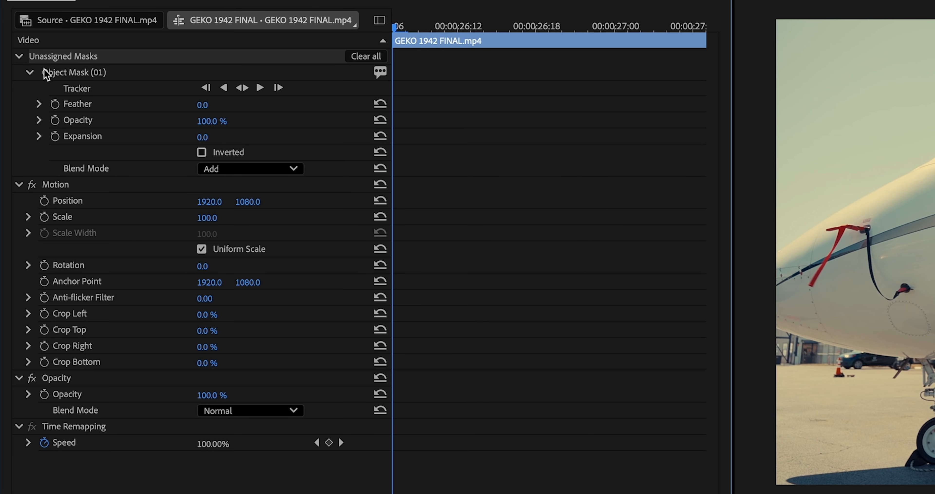
pyautogui.click(91, 73)
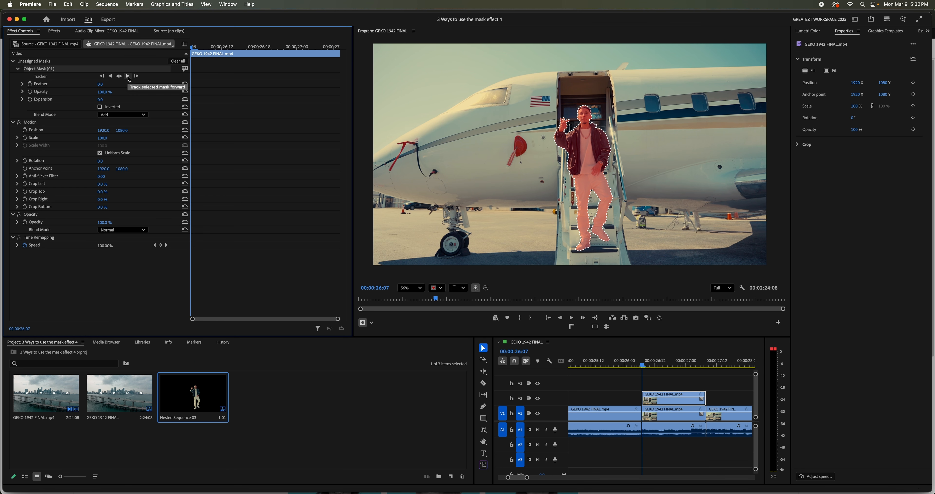
pyautogui.click(128, 77)
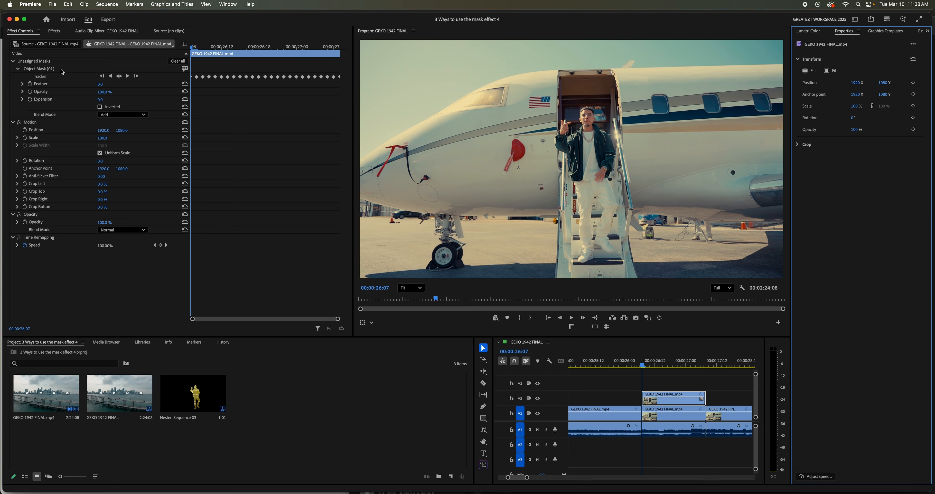
# - Copy the tracked object mask and paste it onto the V2 clip's Opacity effect
pyautogui.click(62, 72)
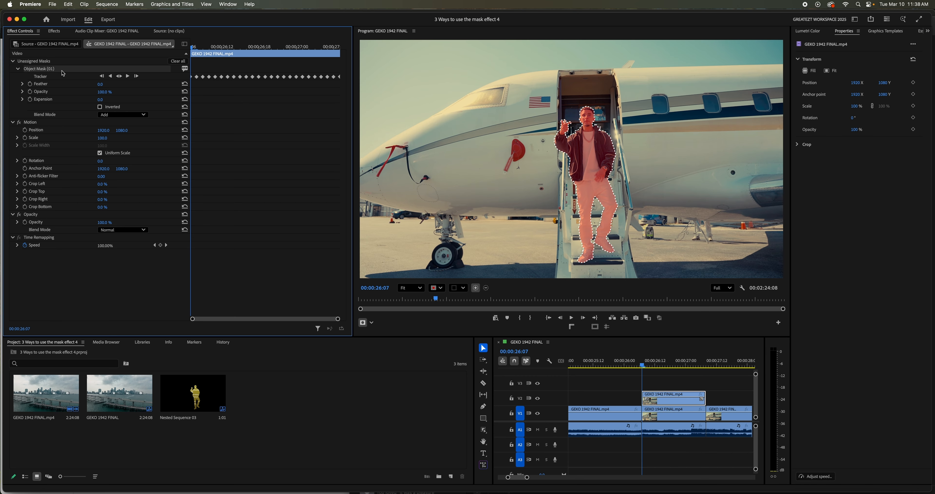
pyautogui.rightClick(63, 73)
pyautogui.click(86, 117)
pyautogui.click(49, 215)
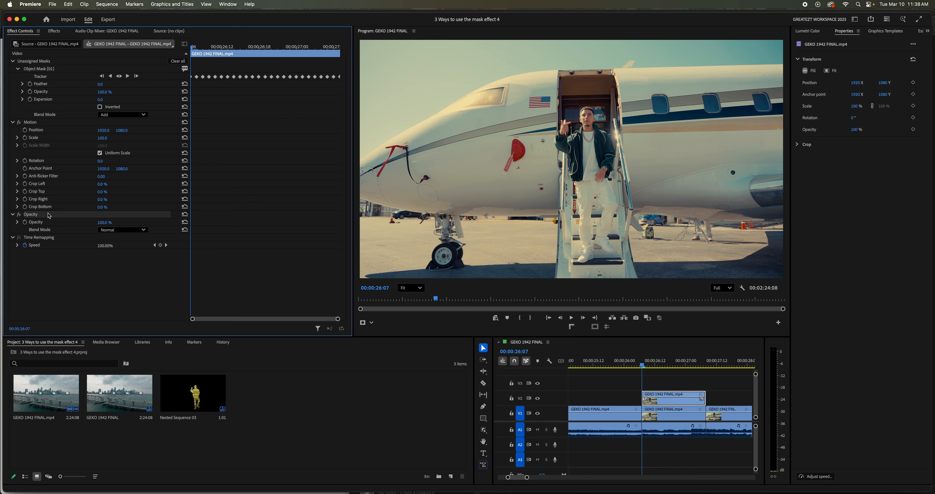
pyautogui.rightClick(45, 216)
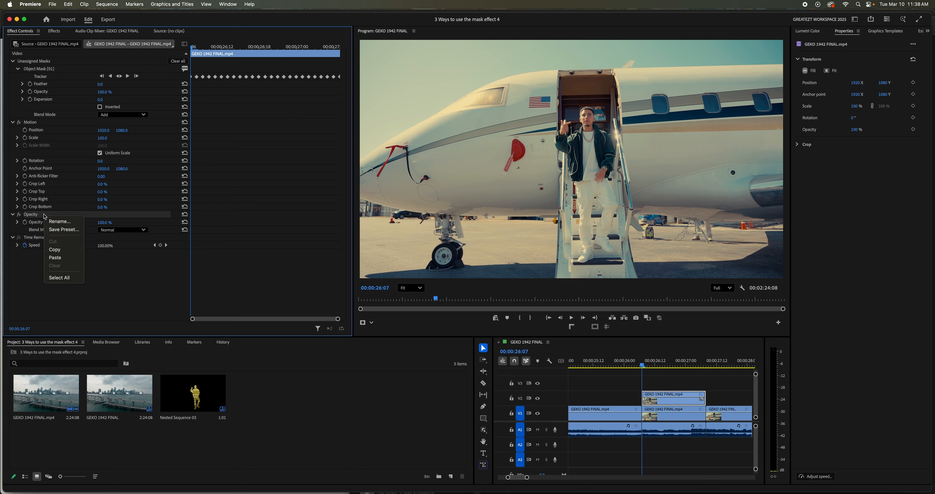
pyautogui.click(69, 257)
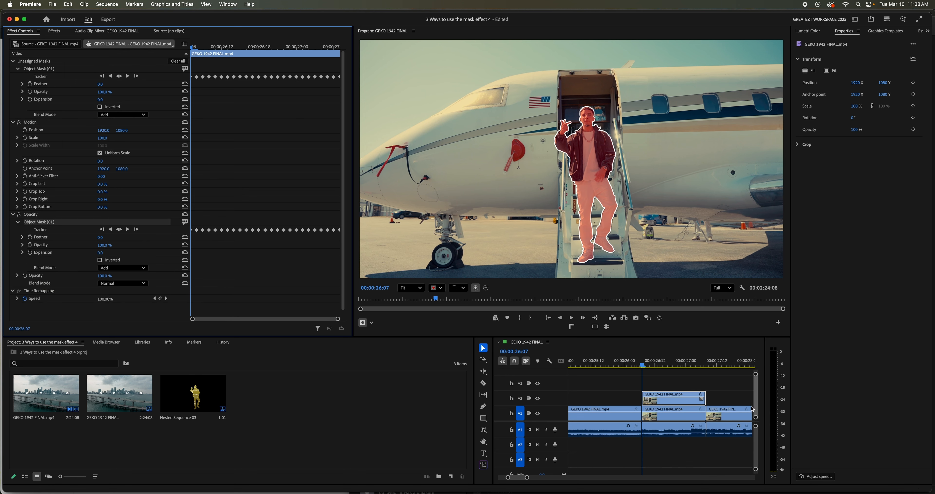
# - Nest the masked clip on V2 under the suggested sequence name
pyautogui.moveTo(657, 366)
pyautogui.mouseDown()
pyautogui.moveTo(704, 374)
pyautogui.moveTo(640, 372)
pyautogui.mouseUp()
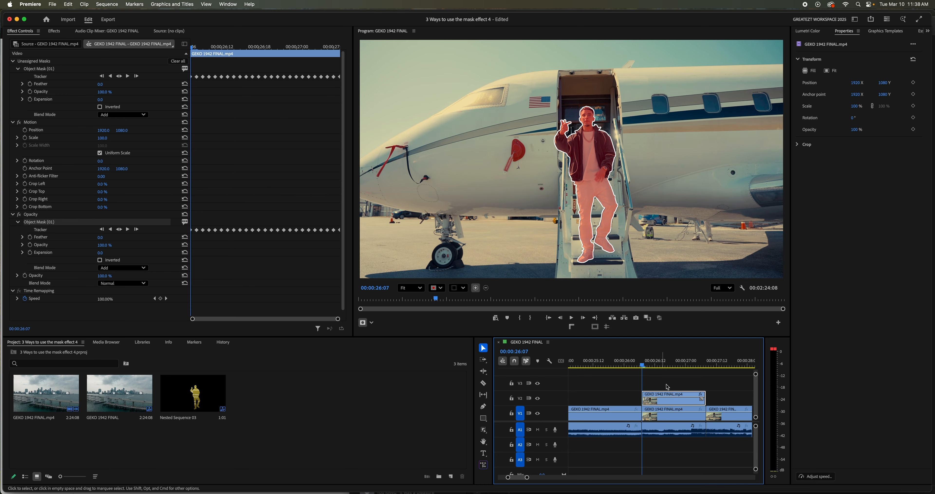
pyautogui.click(670, 381)
pyautogui.click(664, 403)
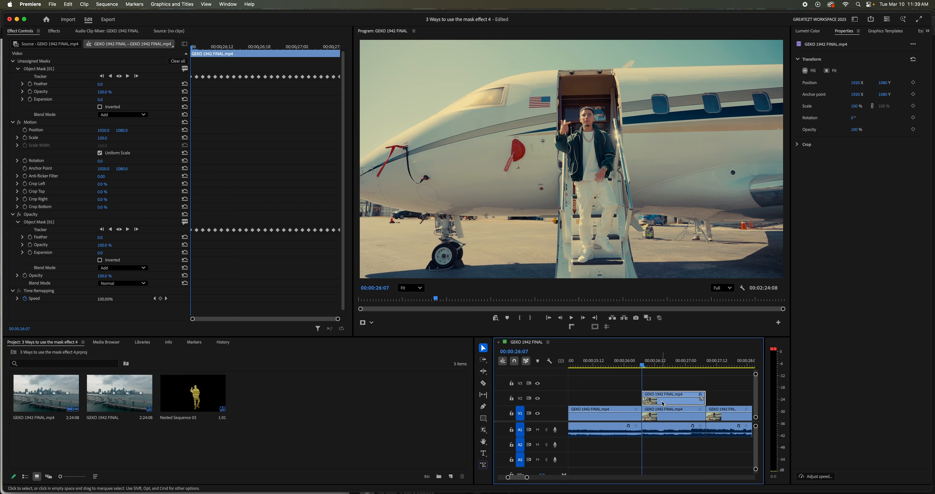
pyautogui.rightClick(662, 403)
pyautogui.click(678, 301)
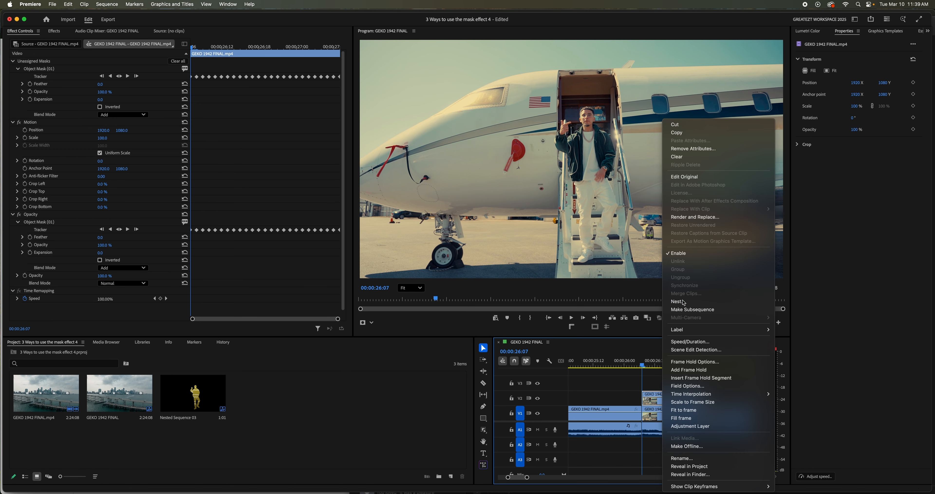
pyautogui.click(496, 266)
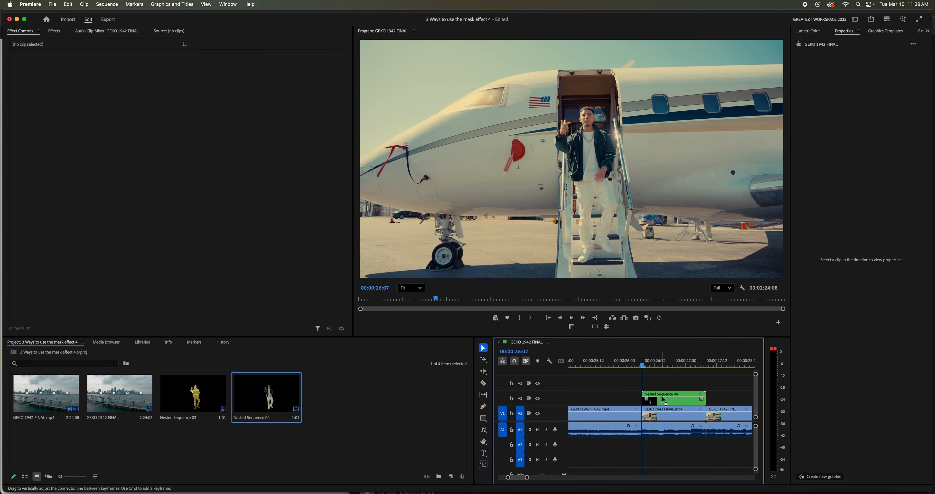
# - Duplicate the nested clip onto track V3 and hide that track's output
pyautogui.moveTo(665, 400); pyautogui.dragTo(666, 385)
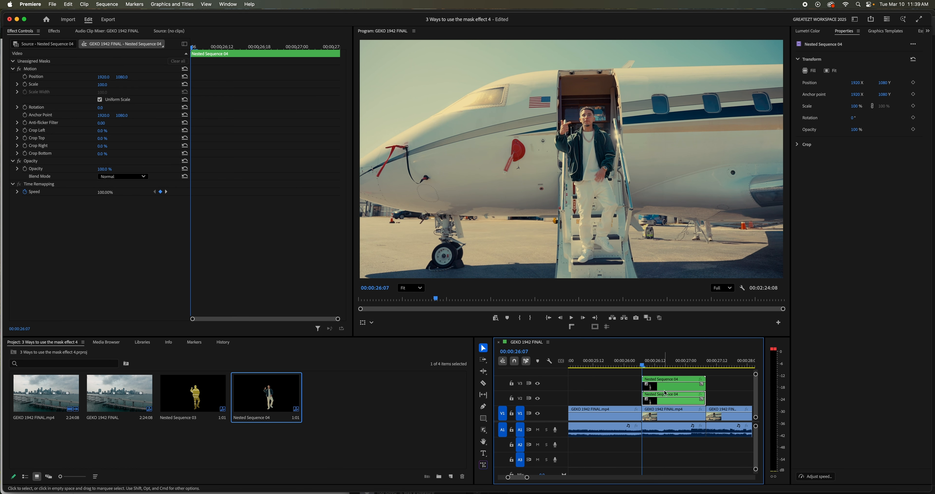
pyautogui.click(539, 387)
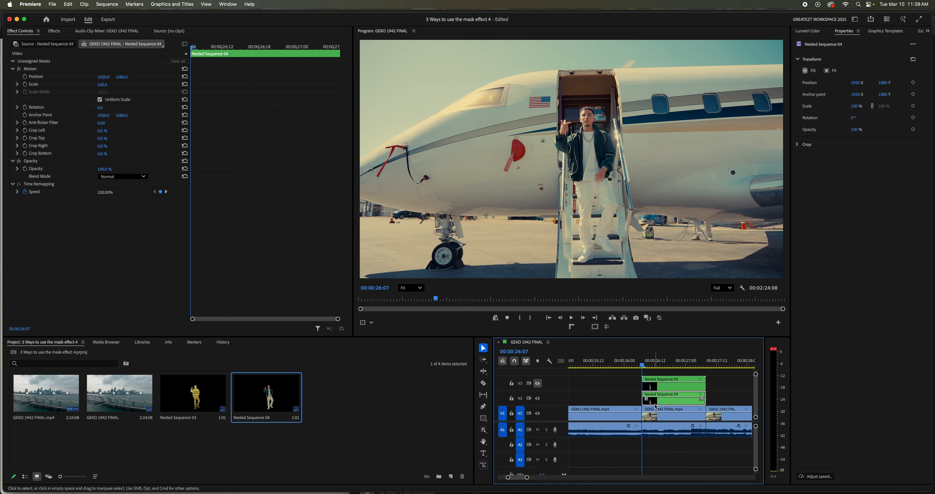
# - Apply the Transform video effect to the nested clip on V2
pyautogui.click(161, 74)
pyautogui.click(55, 31)
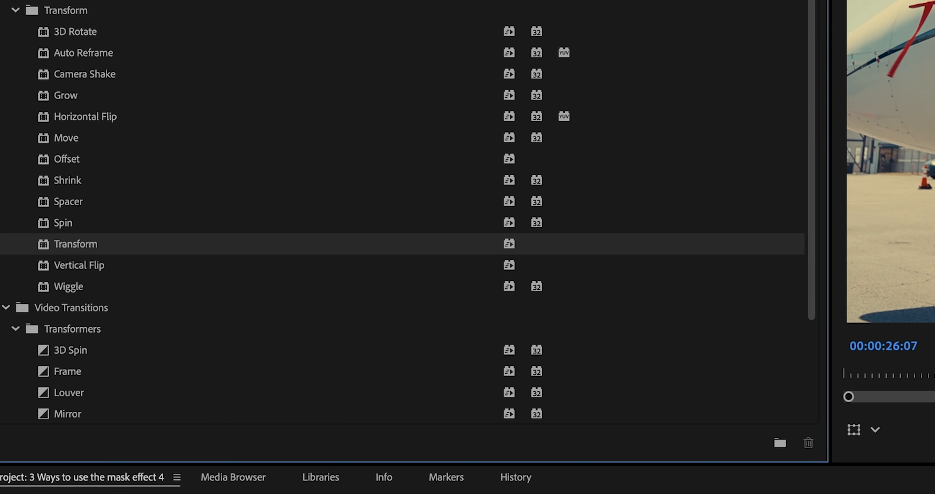
pyautogui.moveTo(98, 247); pyautogui.dragTo(111, 251)
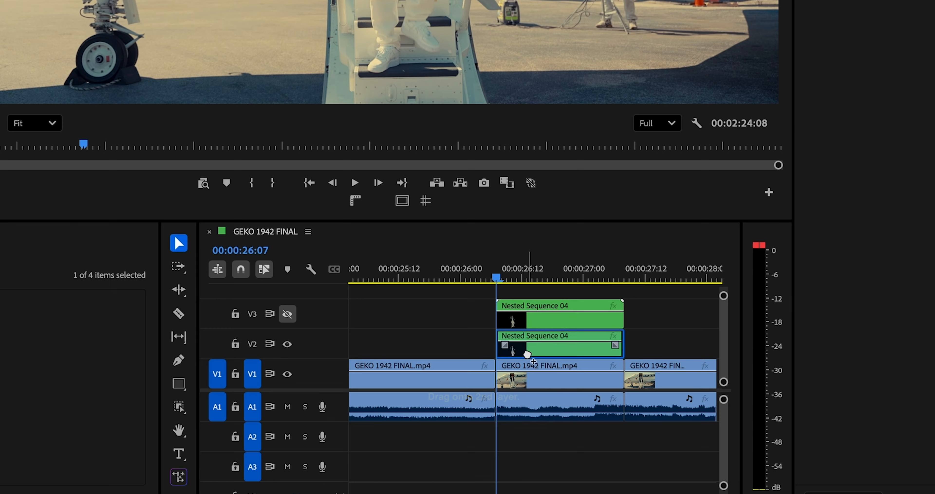
pyautogui.moveTo(527, 354); pyautogui.dragTo(526, 354)
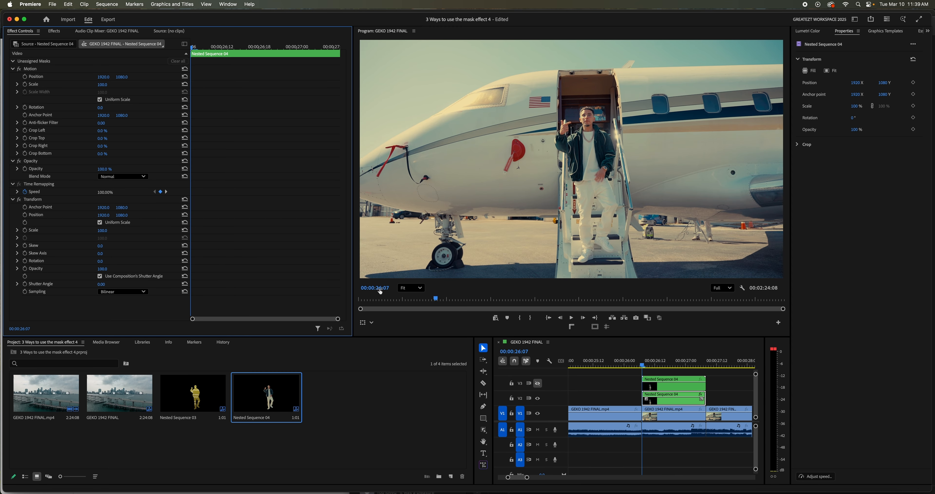
# - In the Transform effect, keyframe Position, Scale and Shutter Angle at the clip start, with Position X at -693 and Shutter Angle at 135
pyautogui.click(25, 215)
pyautogui.click(26, 283)
pyautogui.moveTo(109, 217); pyautogui.dragTo(74, 218)
# - Reset the Transform Position to 1920, 1080 at 00:00:26:17 as the end keyframe, return to the clip start and save the project
pyautogui.moveTo(193, 47); pyautogui.dragTo(254, 50)
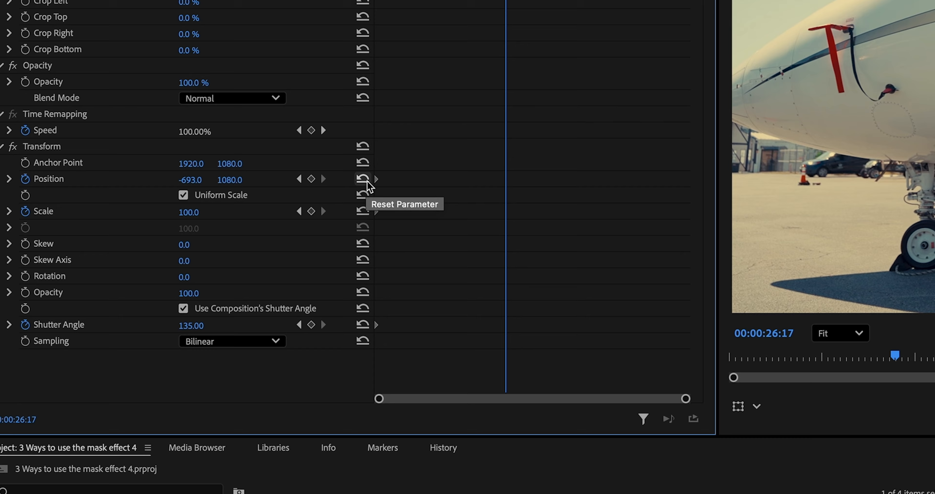
pyautogui.click(186, 215)
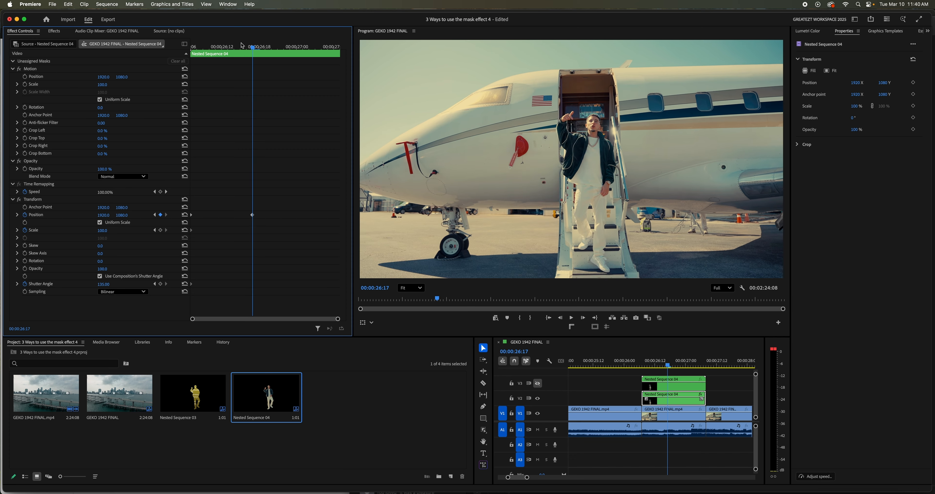
pyautogui.moveTo(238, 47); pyautogui.dragTo(191, 65)
pyautogui.press('super+s')
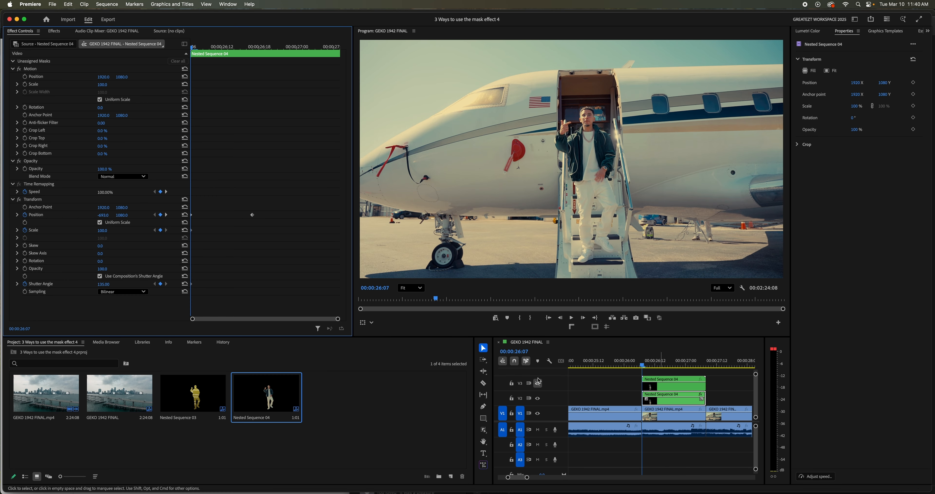
# - Move the plain nested clip from V3 to V4, keeping it hidden, and duplicate the animated V2 nest onto V3
pyautogui.click(661, 392)
pyautogui.moveTo(659, 388); pyautogui.dragTo(656, 374)
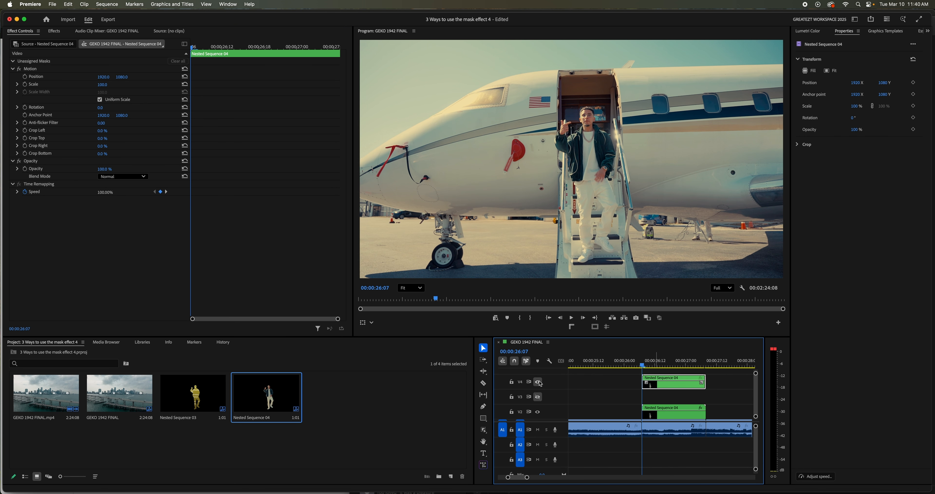
pyautogui.click(662, 410)
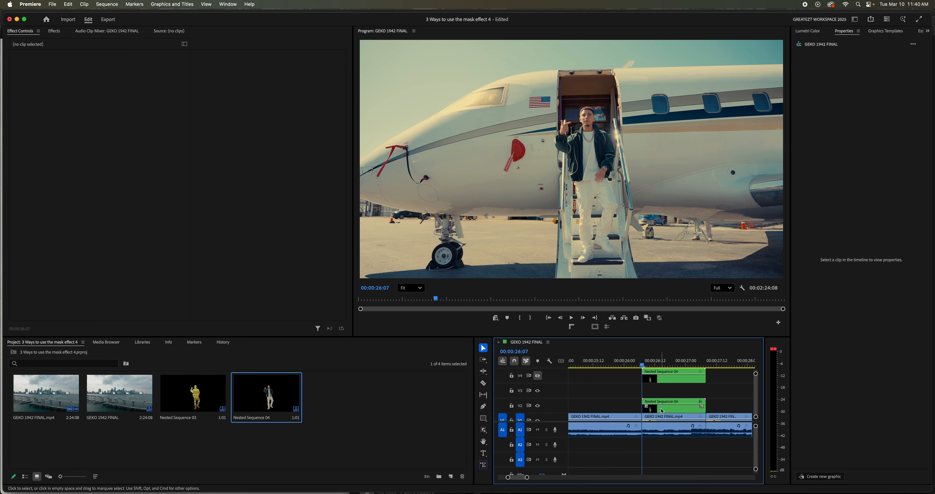
pyautogui.moveTo(662, 411); pyautogui.dragTo(659, 397)
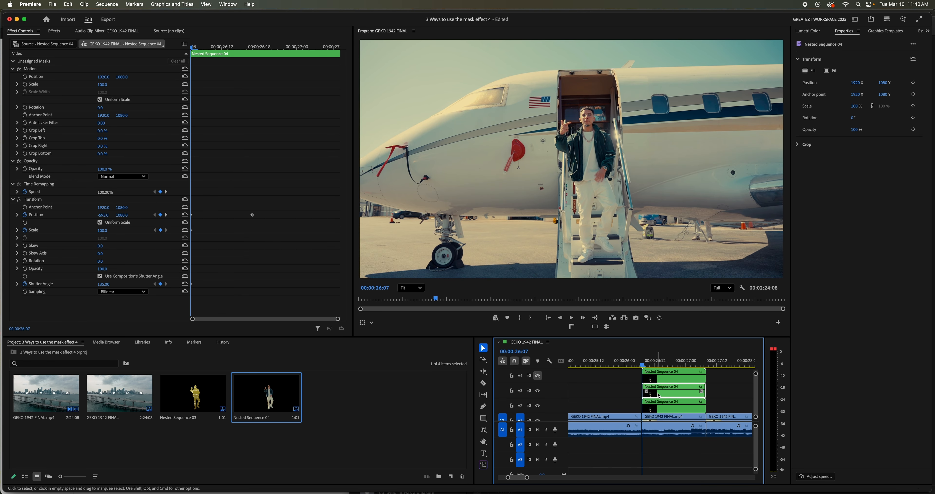
# - Set the starting Transform Position X of the V3 nest to 4439 so that it slides in from the opposite side
pyautogui.press('space')
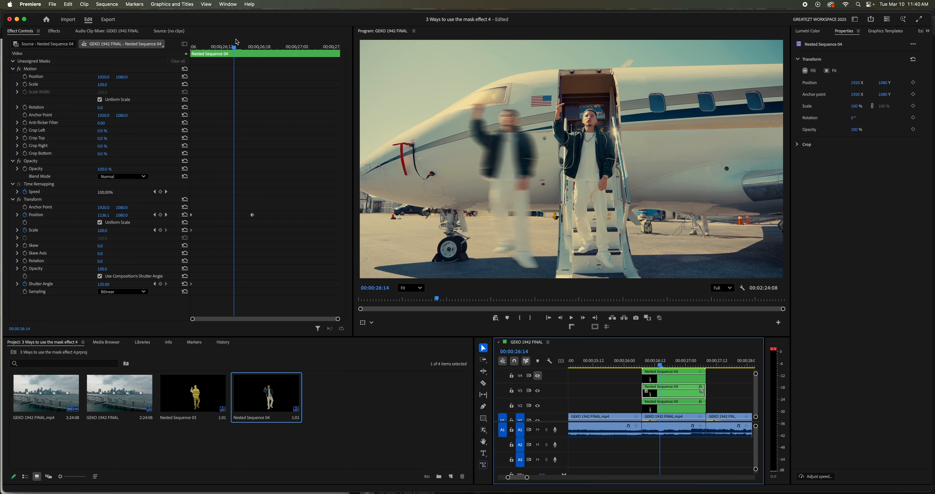
pyautogui.moveTo(235, 46); pyautogui.dragTo(189, 51)
pyautogui.moveTo(103, 215); pyautogui.dragTo(269, 215)
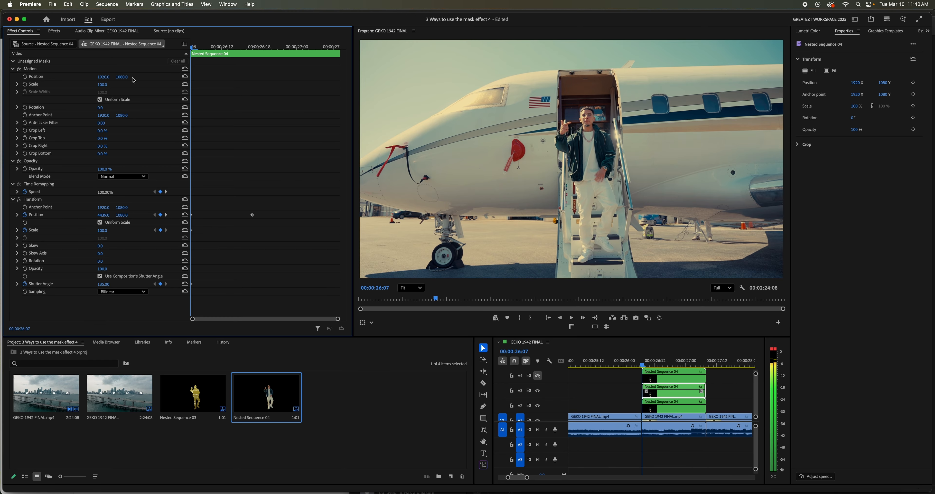
pyautogui.moveTo(194, 48); pyautogui.dragTo(254, 56)
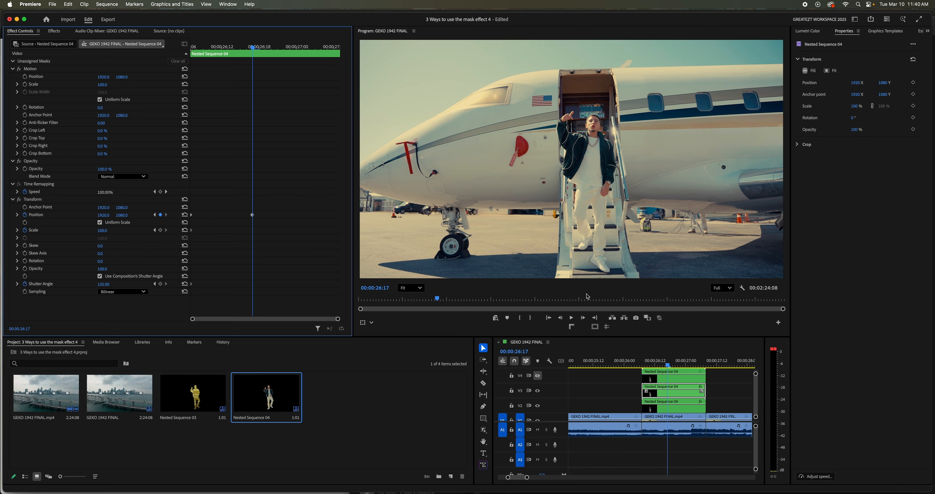
# - Turn track V4's output back on and preview the opening frames of the nested clips
pyautogui.moveTo(645, 364); pyautogui.dragTo(630, 364)
pyautogui.scroll(-1, 568, 386)
pyautogui.scroll(1, 568, 386)
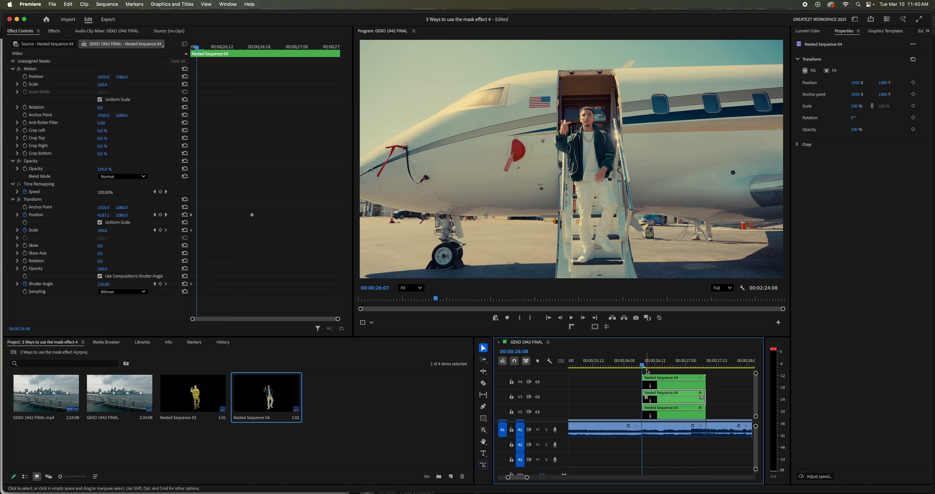
pyautogui.moveTo(641, 364)
pyautogui.mouseDown()
pyautogui.moveTo(698, 365)
pyautogui.moveTo(667, 364)
pyautogui.moveTo(671, 385)
pyautogui.moveTo(650, 364)
pyautogui.mouseUp()
# - Nest the two animated clips on V2 and V3 together under the suggested sequence name
pyautogui.scroll(1, 718, 398)
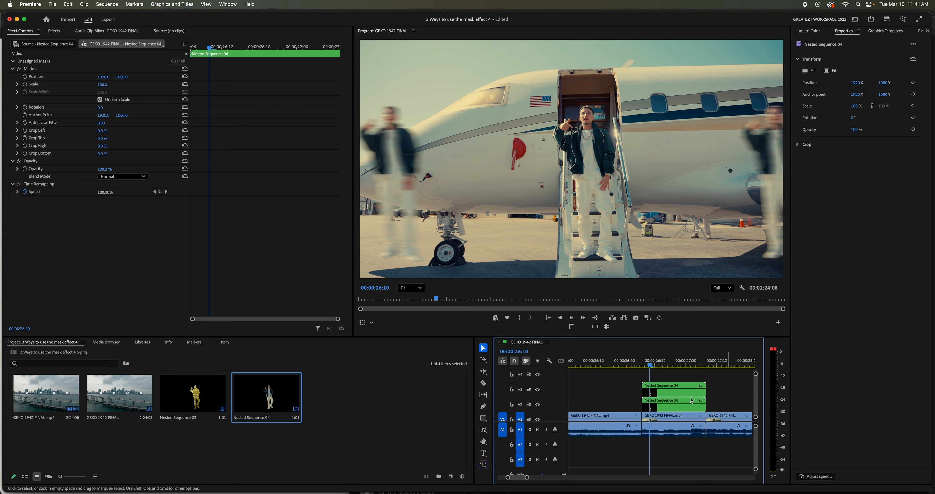
pyautogui.scroll(1, 669, 402)
pyautogui.click(666, 403)
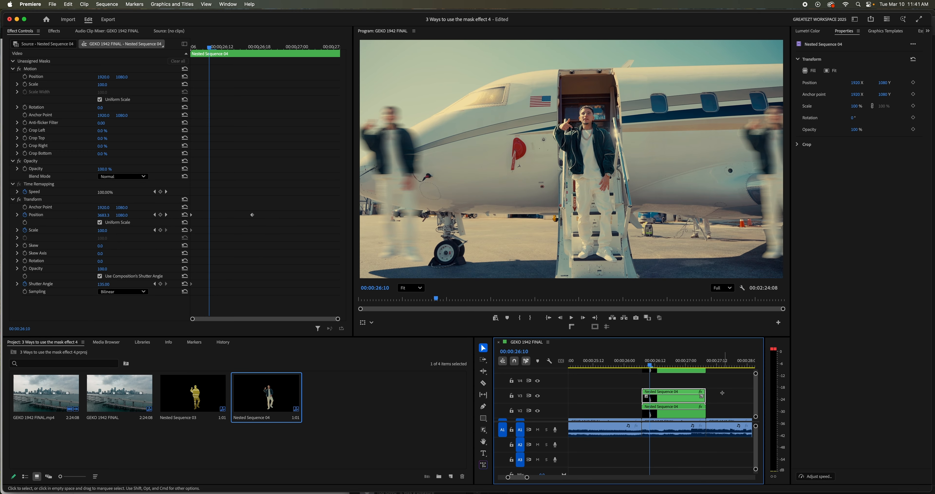
pyautogui.keyDown('shift'); pyautogui.click(667, 412); pyautogui.keyUp('shift')
pyautogui.rightClick(666, 412)
pyautogui.click(677, 313)
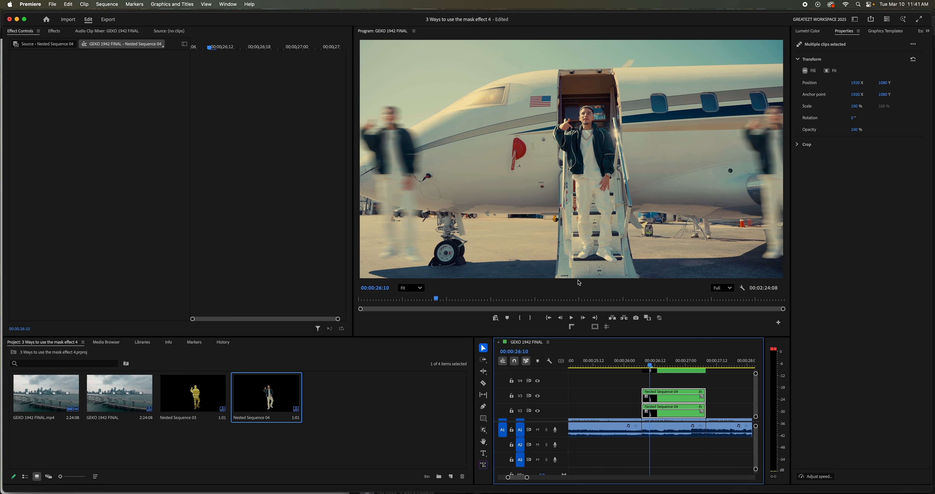
pyautogui.click(502, 264)
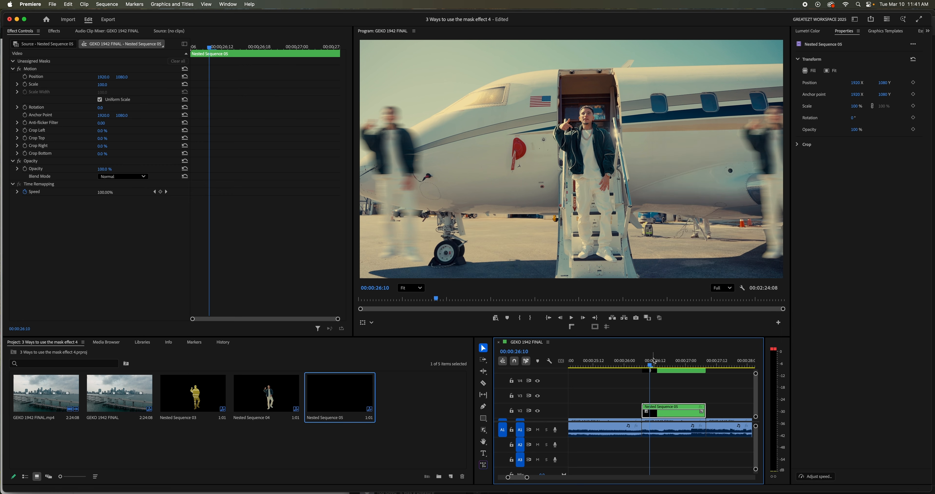
# - Duplicate the combined nest from V2 onto V3 and offset the copy about three frames later
pyautogui.click(654, 361)
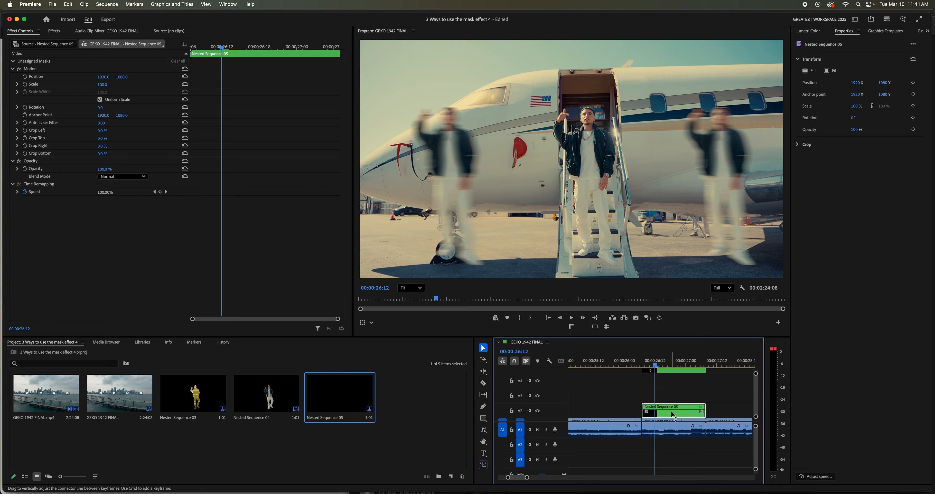
pyautogui.moveTo(673, 415); pyautogui.dragTo(669, 395)
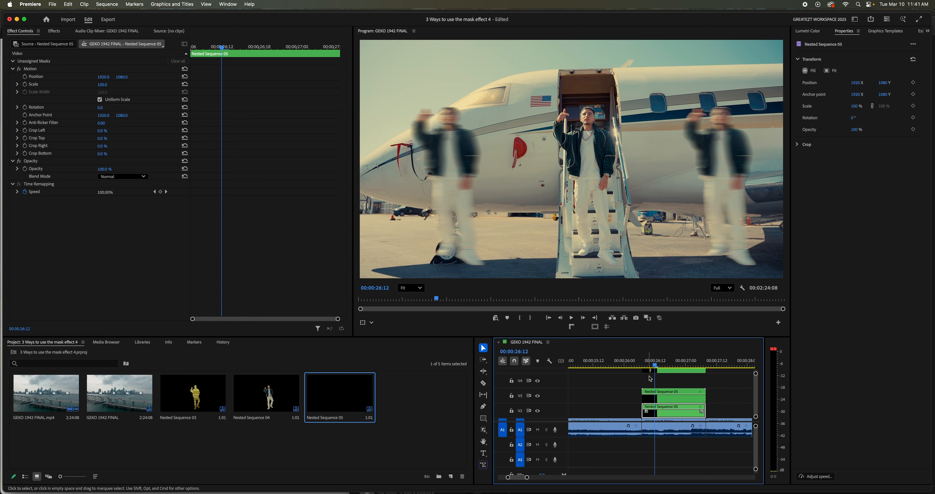
pyautogui.moveTo(646, 363)
pyautogui.mouseDown()
pyautogui.moveTo(661, 387)
pyautogui.moveTo(676, 386)
pyautogui.moveTo(660, 364)
pyautogui.mouseUp()
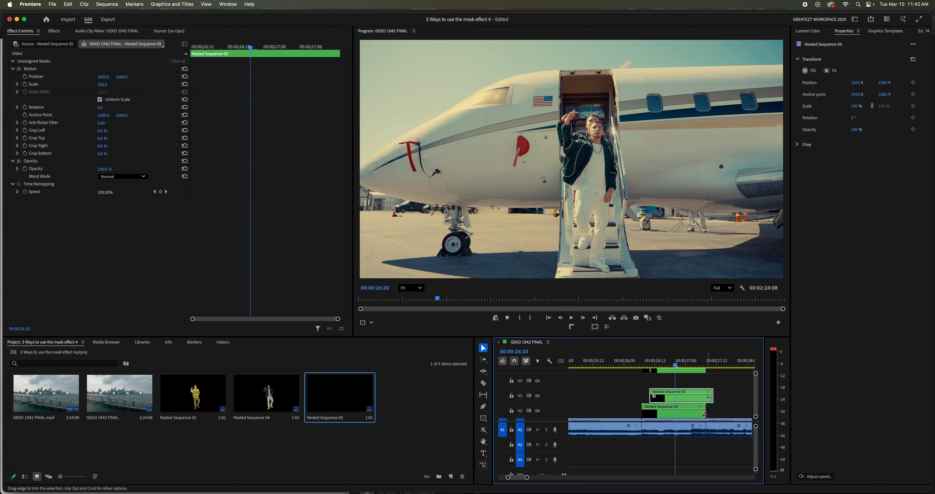
pyautogui.press('=')
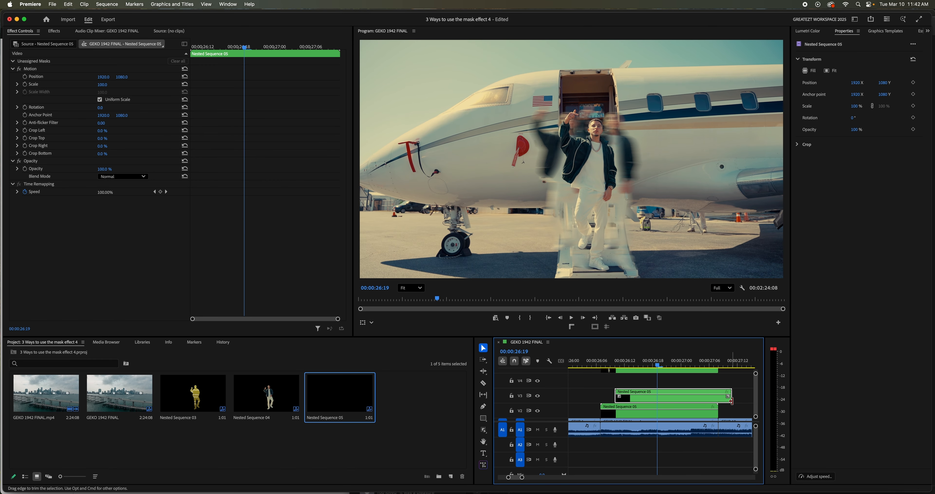
# - Trim the end of the V3 nest copy to about 00:00:26:20 and shorten the V2 nest to the same end point
pyautogui.moveTo(730, 395); pyautogui.dragTo(661, 398)
pyautogui.moveTo(521, 480); pyautogui.dragTo(517, 478)
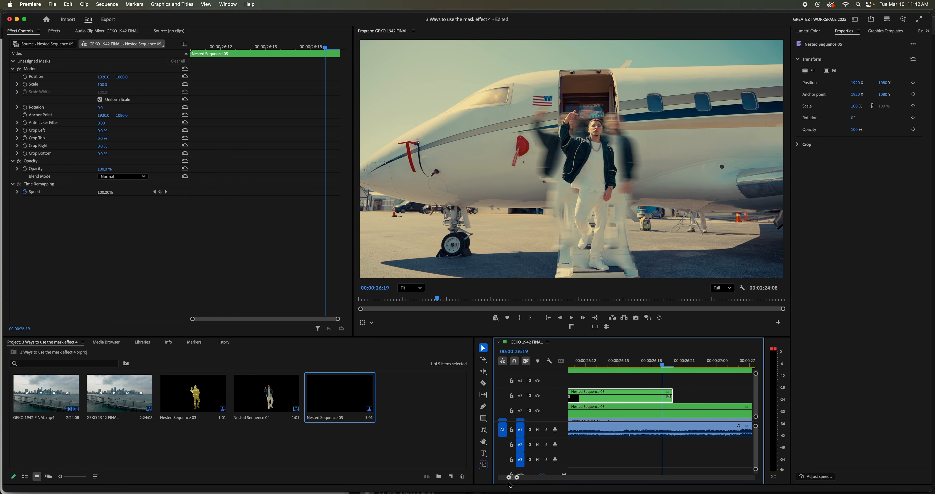
pyautogui.click(679, 363)
pyautogui.moveTo(680, 363); pyautogui.dragTo(698, 364)
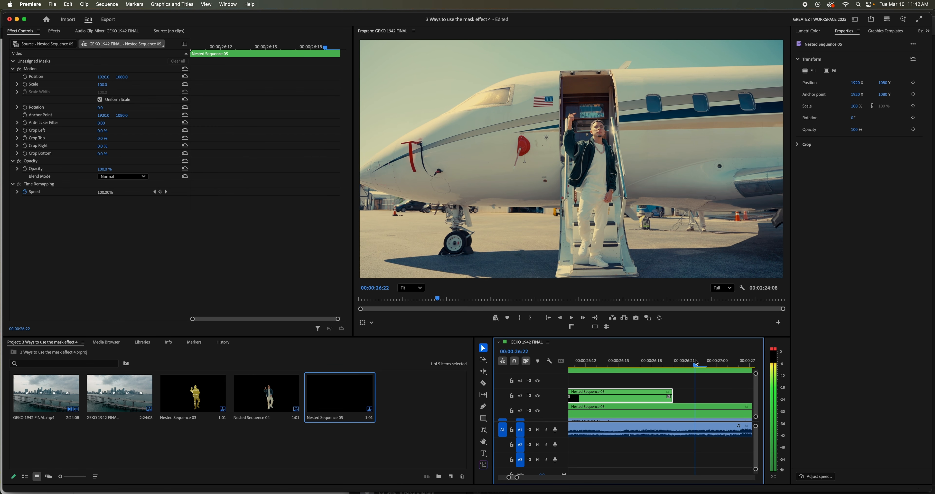
pyautogui.moveTo(517, 477); pyautogui.dragTo(521, 477)
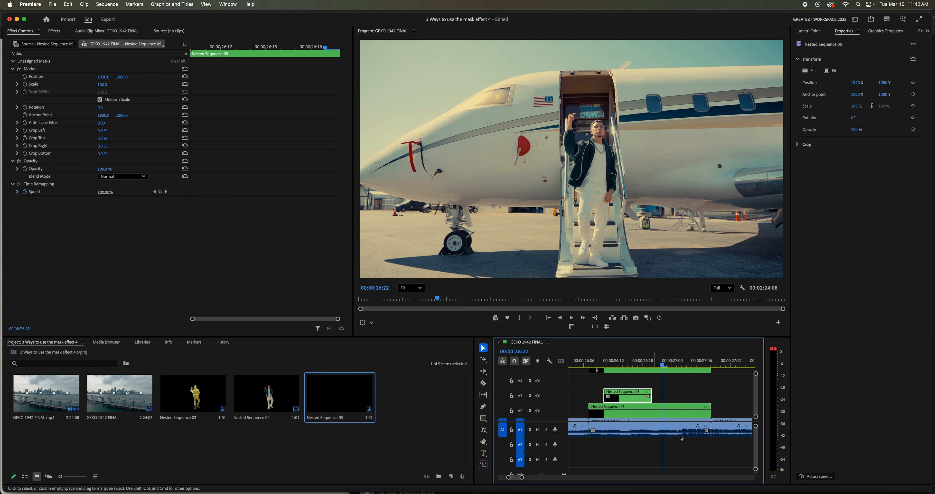
pyautogui.moveTo(712, 411); pyautogui.dragTo(652, 411)
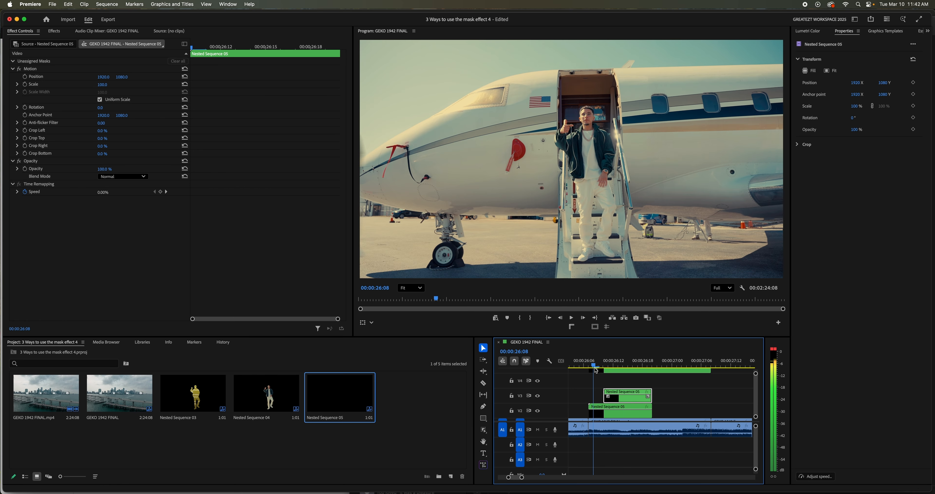
# - Park the playhead at 00:00:26:19, where the copies nearly merge, and create a new adjustment layer with the default settings
pyautogui.click(643, 365)
pyautogui.moveTo(647, 373)
pyautogui.mouseDown()
pyautogui.moveTo(710, 367)
pyautogui.moveTo(590, 367)
pyautogui.moveTo(636, 368)
pyautogui.moveTo(645, 398)
pyautogui.moveTo(653, 363)
pyautogui.mouseUp()
pyautogui.scroll(2, 650, 384)
pyautogui.scroll(1, 650, 384)
pyautogui.press('Left')
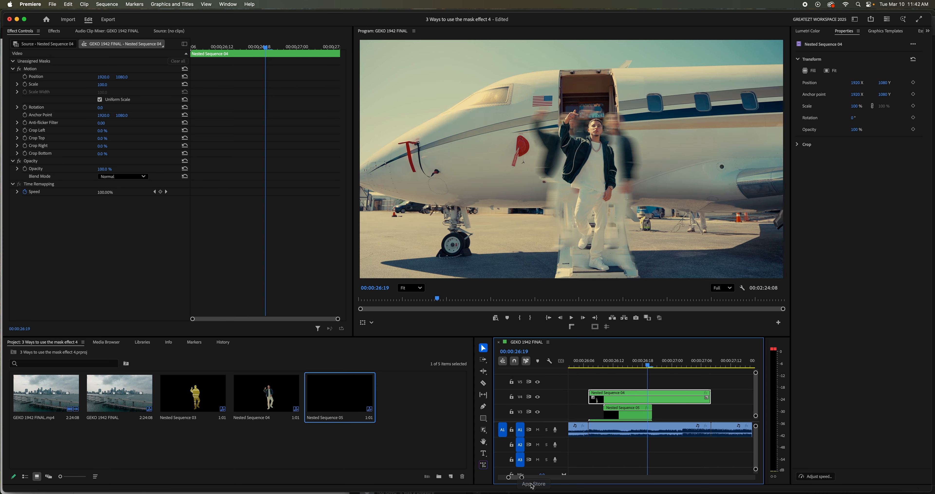
pyautogui.moveTo(521, 477); pyautogui.dragTo(516, 477)
pyautogui.click(451, 476)
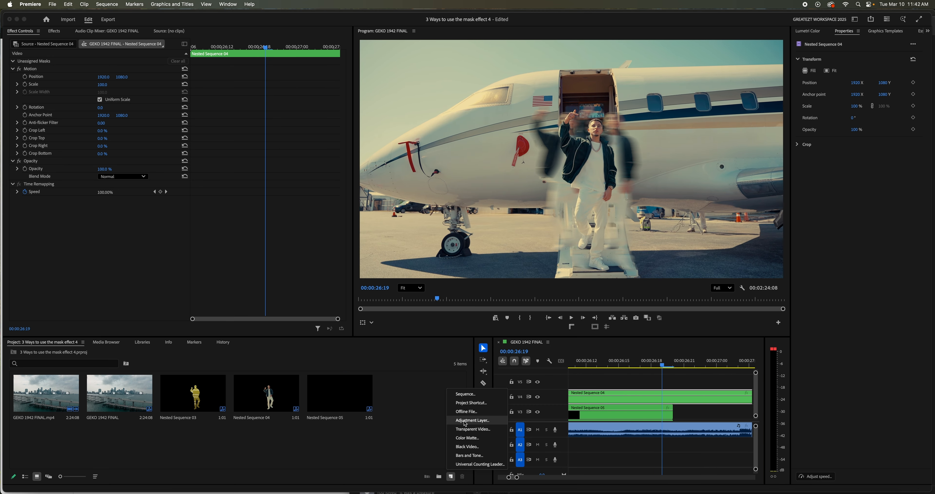
pyautogui.click(472, 419)
pyautogui.click(515, 290)
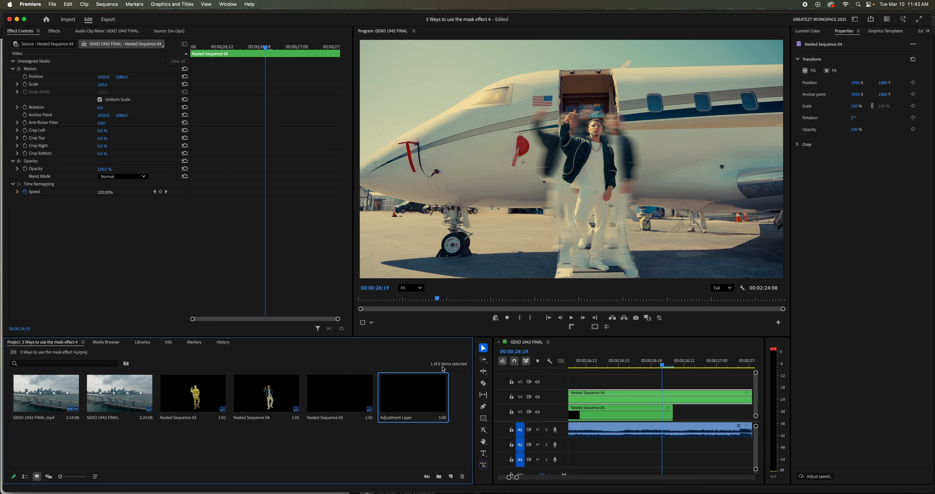
# - Place the adjustment layer on V5 starting at 00:00:26:19 and trim it to about three frames
pyautogui.moveTo(413, 395); pyautogui.dragTo(635, 385)
pyautogui.moveTo(516, 477); pyautogui.dragTo(535, 485)
pyautogui.moveTo(705, 385); pyautogui.dragTo(663, 385)
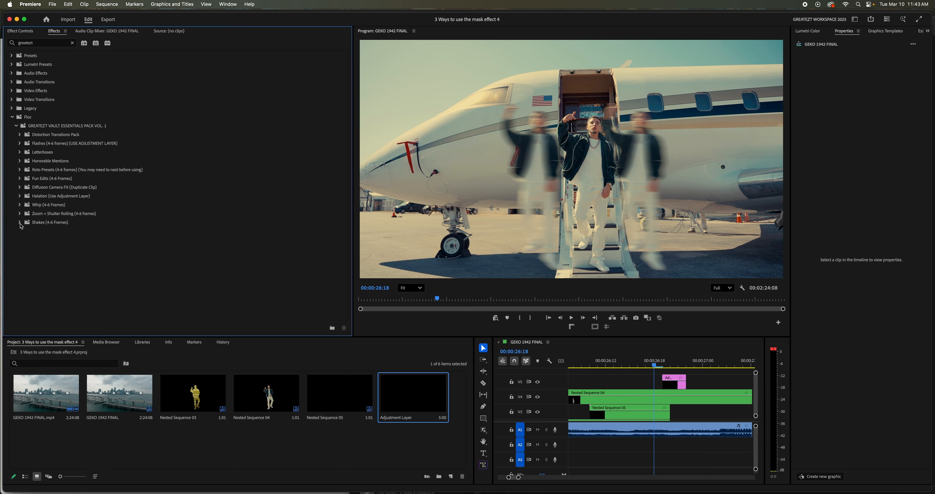
# - Apply the Earthquake Effect shake preset to the adjustment layer on V5 and show its first frame
pyautogui.click(20, 222)
pyautogui.moveTo(47, 232); pyautogui.dragTo(677, 384)
pyautogui.click(662, 362)
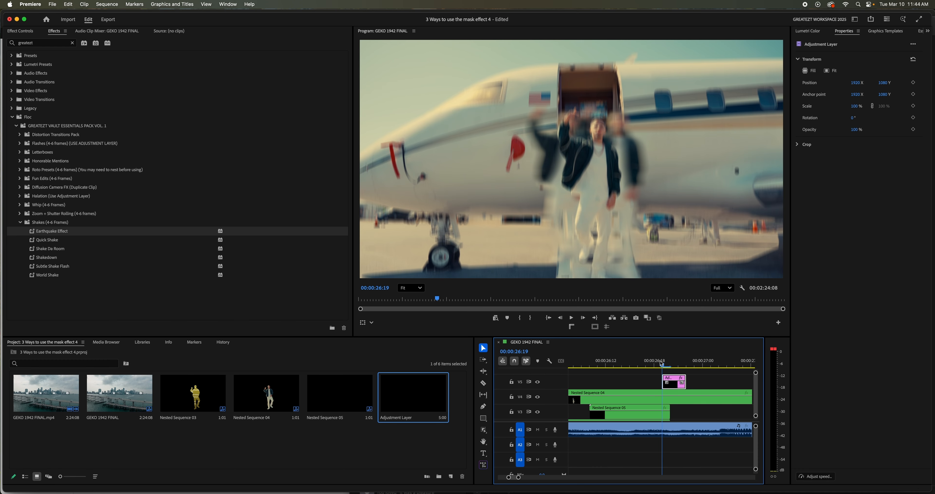
# - Play back the slide-in effect from before the nested clips through the shake to check the result
pyautogui.press('space')
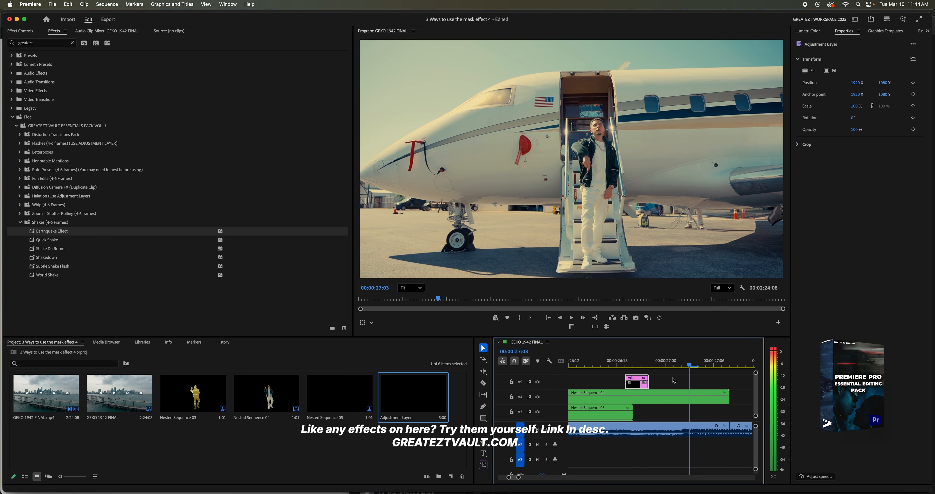
pyautogui.moveTo(640, 364); pyautogui.dragTo(584, 365)
pyautogui.moveTo(518, 477); pyautogui.dragTo(518, 481)
pyautogui.moveTo(660, 364); pyautogui.dragTo(620, 367)
pyautogui.press('space')
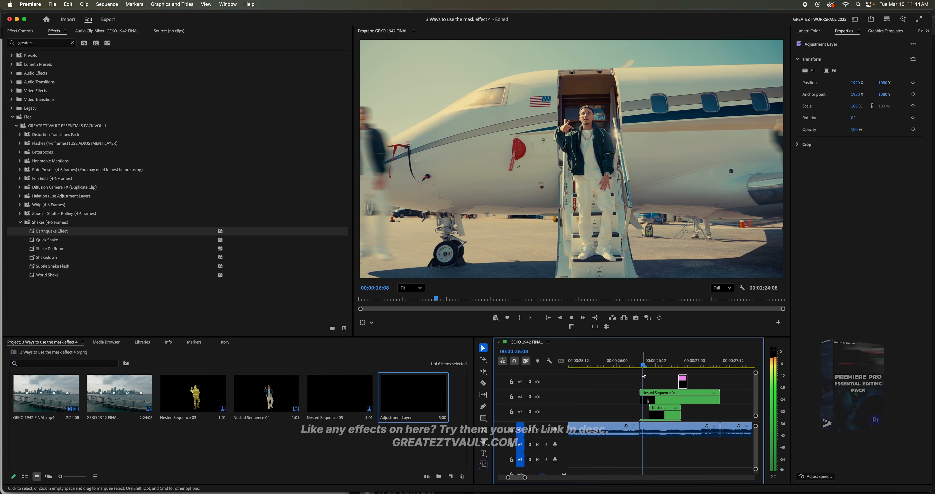
pyautogui.press('space')
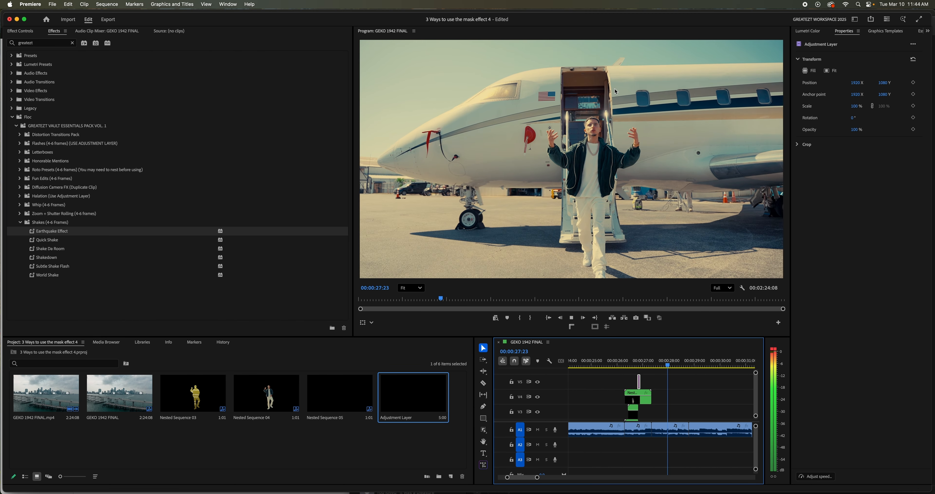
pyautogui.press('space')
# - Duplicate the short car clip at about 00:01:28 from V1 onto V2 directly above the original
pyautogui.scroll(-4, 616, 168)
pyautogui.scroll(2, 616, 168)
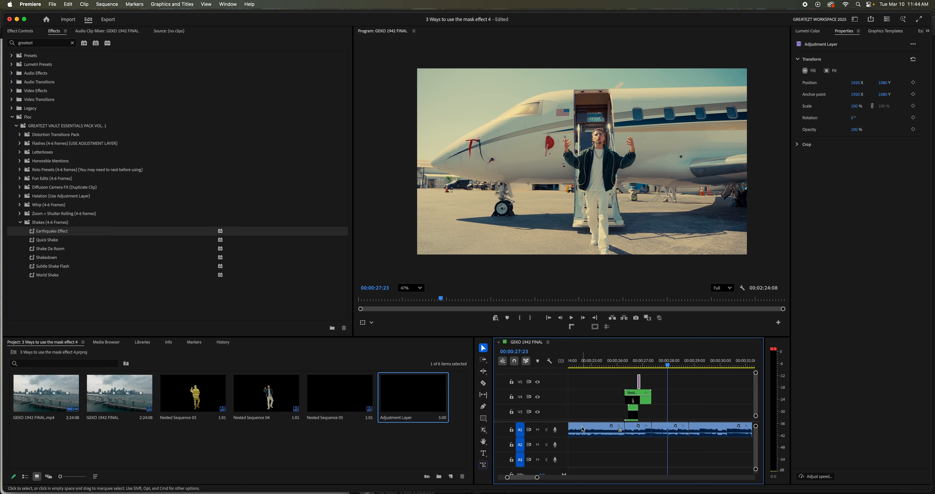
pyautogui.moveTo(538, 477); pyautogui.dragTo(535, 485)
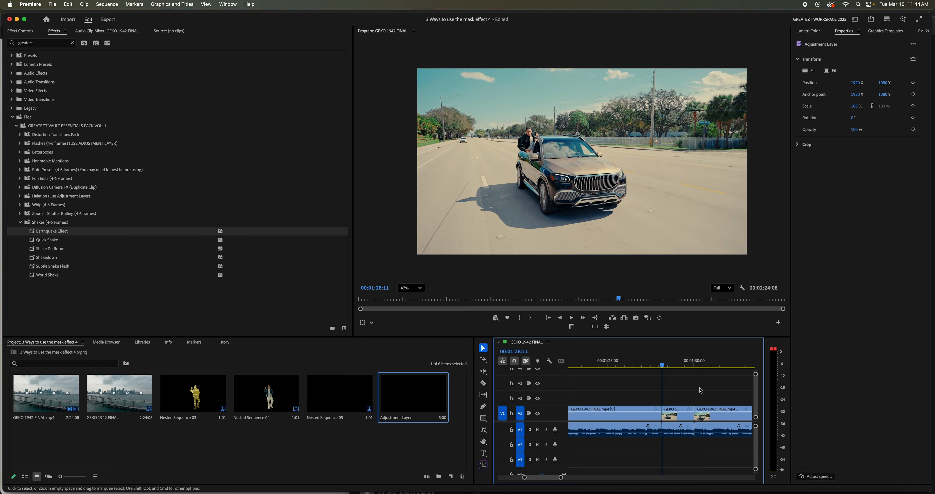
pyautogui.click(671, 418)
pyautogui.rightClick(670, 418)
pyautogui.click(686, 198)
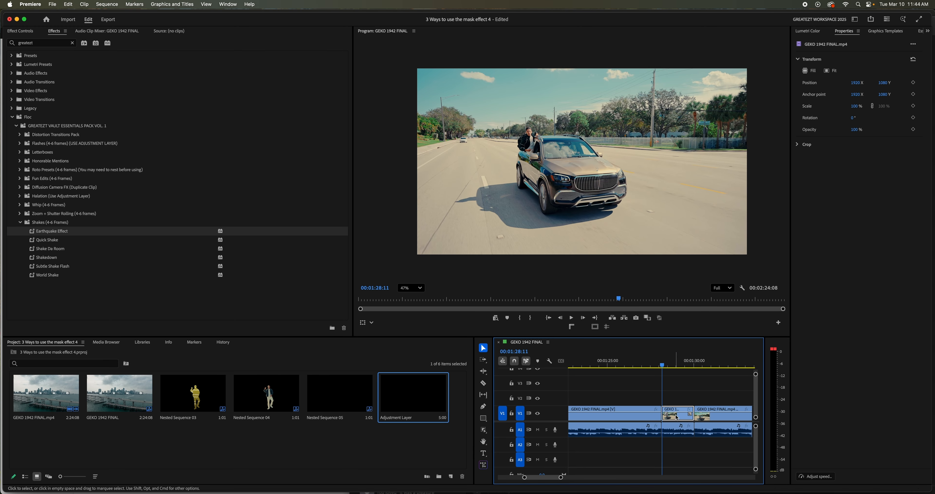
pyautogui.moveTo(677, 417); pyautogui.dragTo(677, 398)
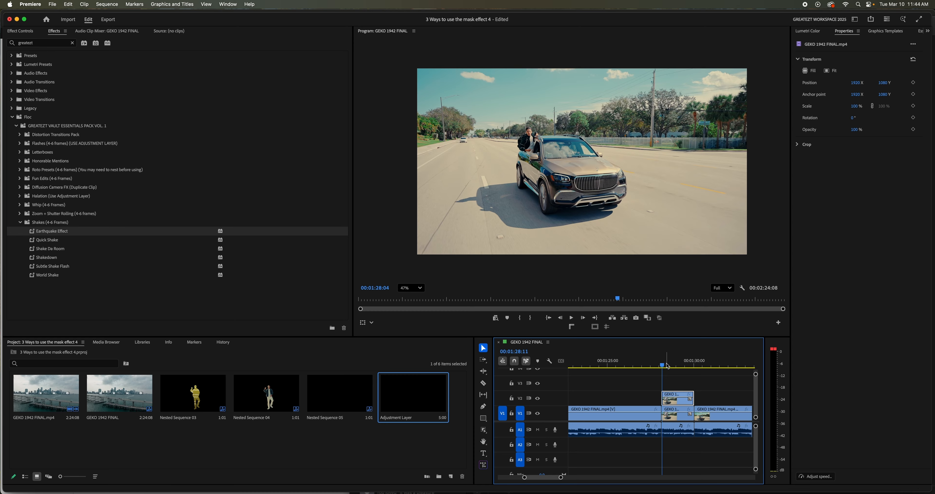
# - Create an object mask on the V2 clip covering the car and the man leaning out of its window
pyautogui.click(483, 431)
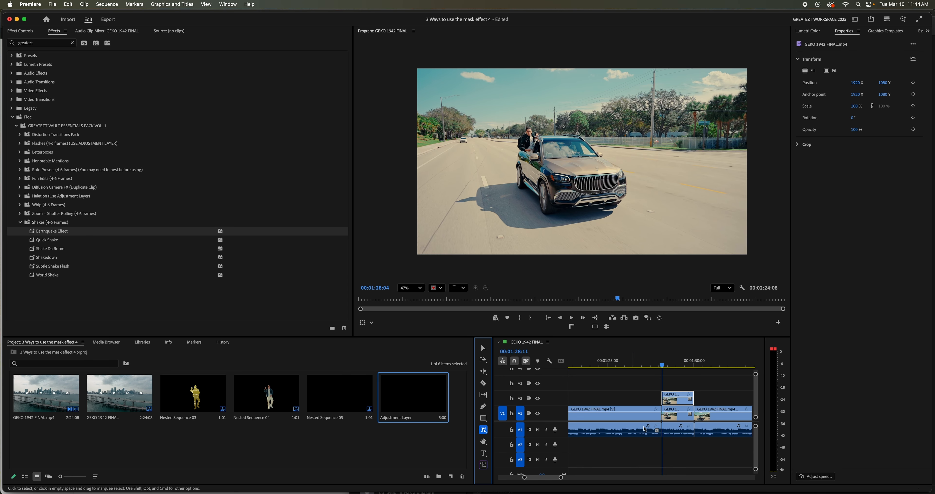
pyautogui.click(577, 169)
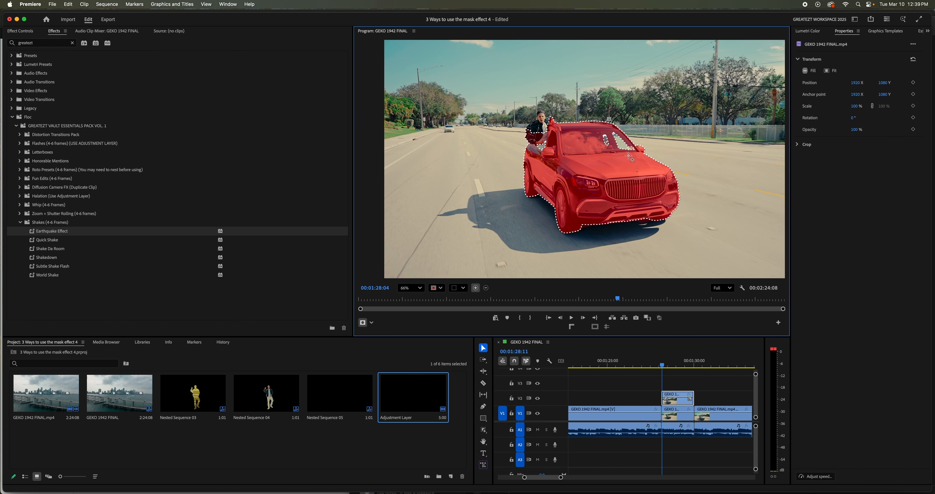
pyautogui.scroll(6, 515, 108)
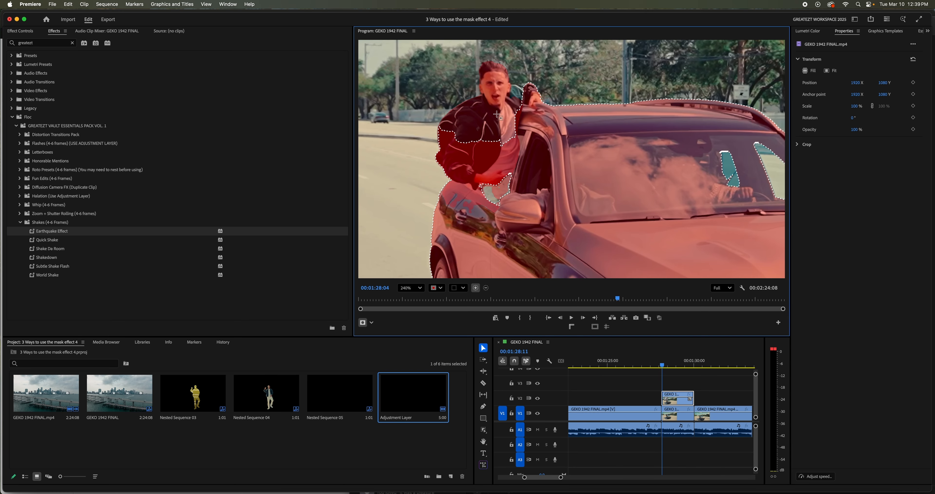
pyautogui.scroll(-6, 497, 115)
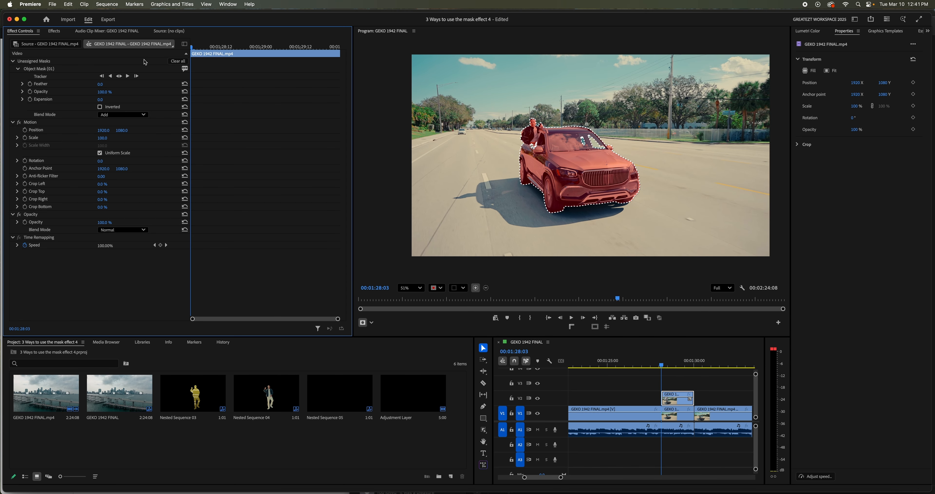
# - Track the car's object mask forward from 00:01:28:03 to the clip's end and return near its start
pyautogui.click(63, 70)
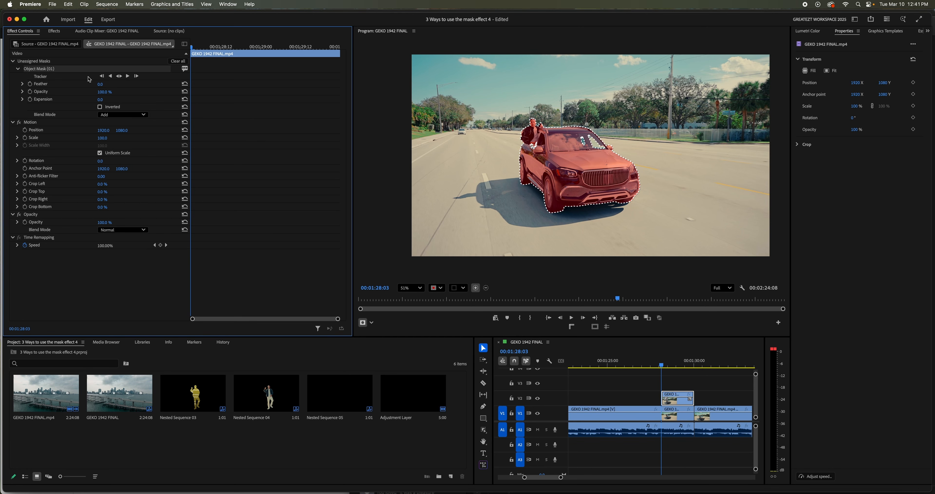
pyautogui.click(128, 77)
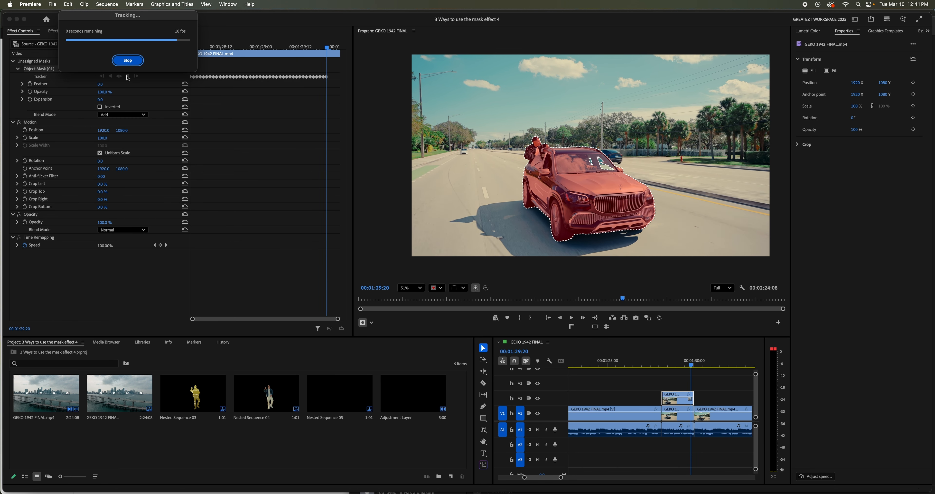
pyautogui.click(663, 365)
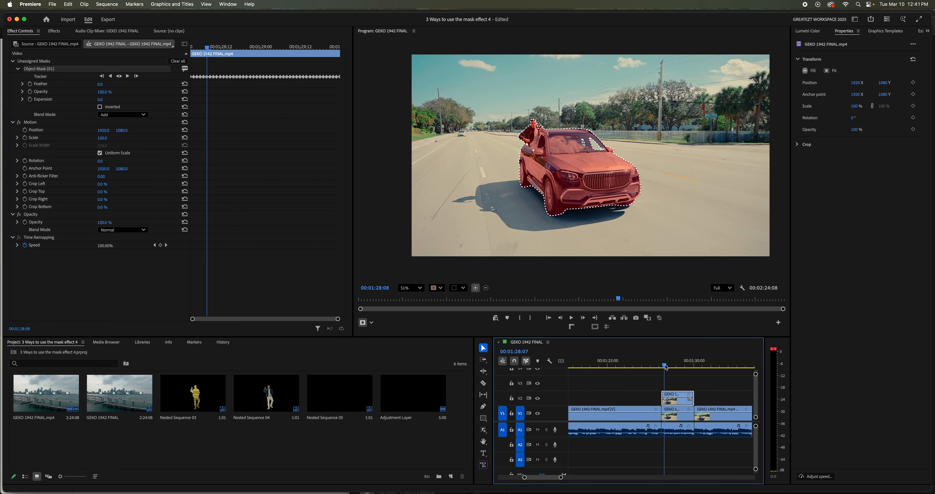
# - Copy the tracked object mask into the V2 clip's Opacity effect and delete the unassigned original mask
pyautogui.rightClick(63, 69)
pyautogui.click(87, 117)
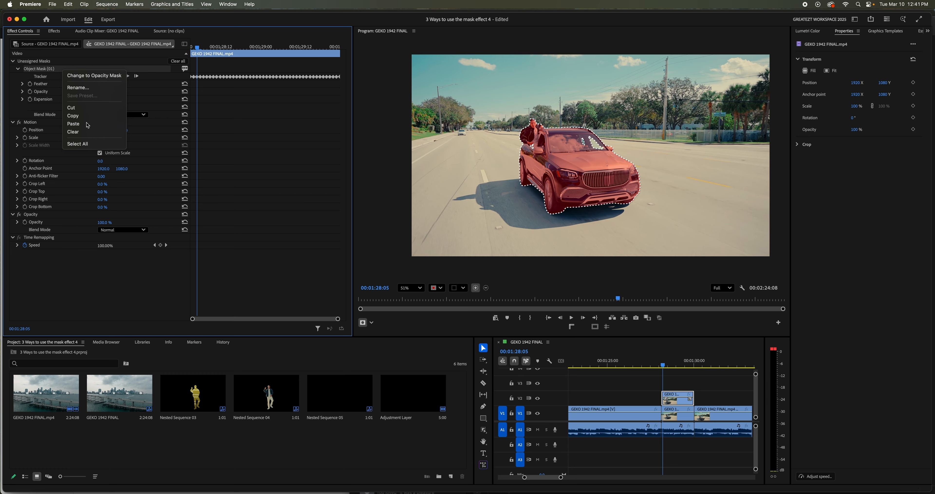
pyautogui.rightClick(59, 216)
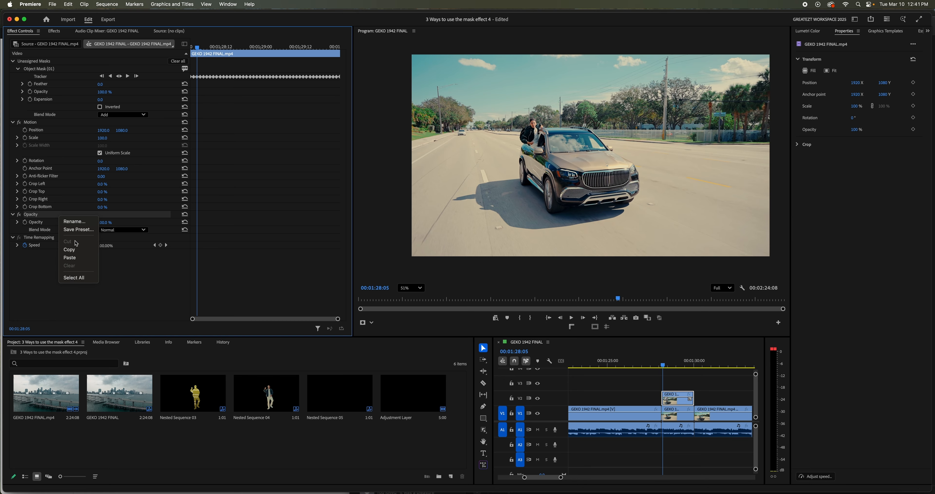
pyautogui.click(70, 258)
pyautogui.click(67, 71)
pyautogui.press('Delete')
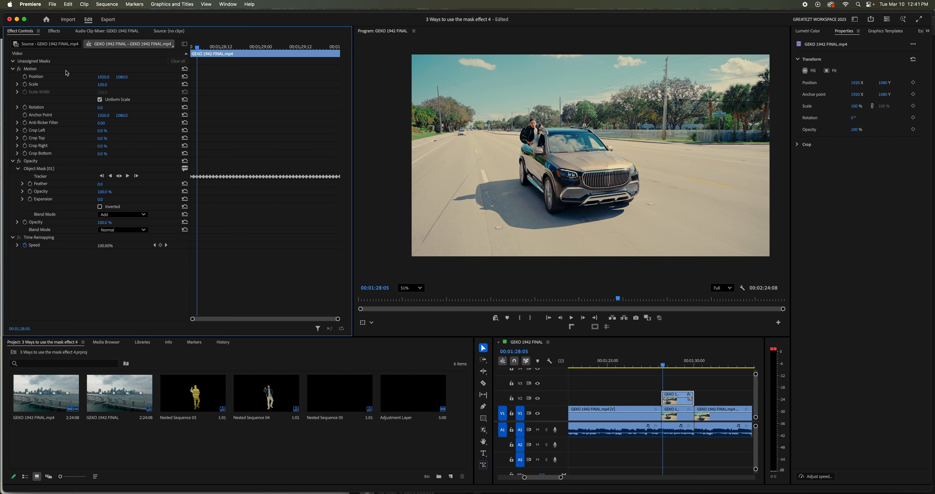
# - Nest the masked car clip on V2 under the suggested sequence name
pyautogui.click(677, 401)
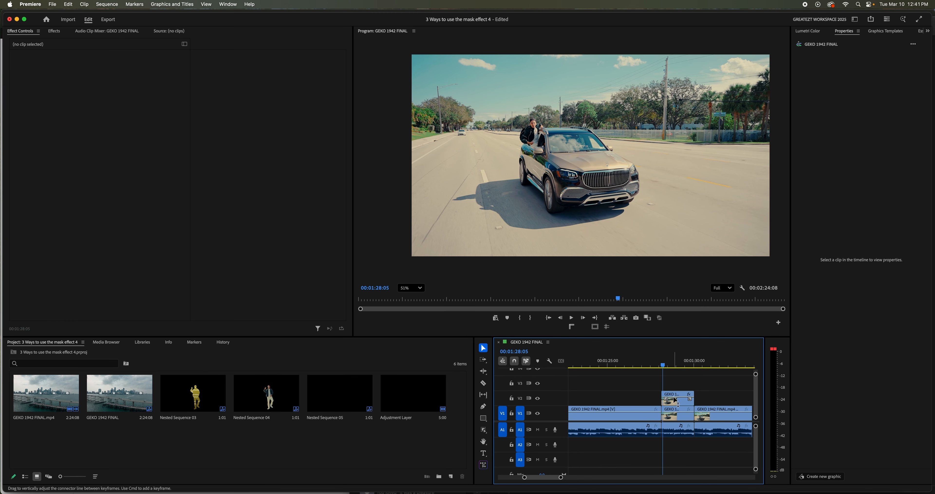
pyautogui.rightClick(678, 400)
pyautogui.click(691, 301)
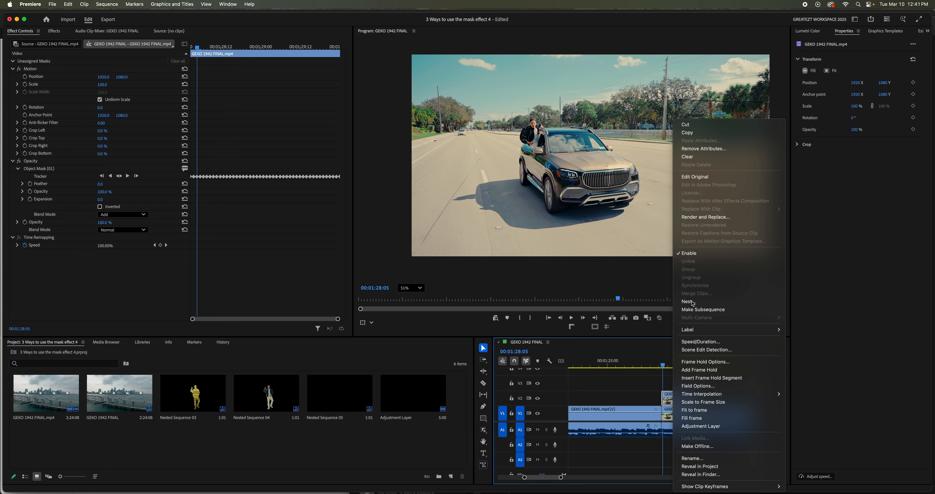
pyautogui.click(506, 267)
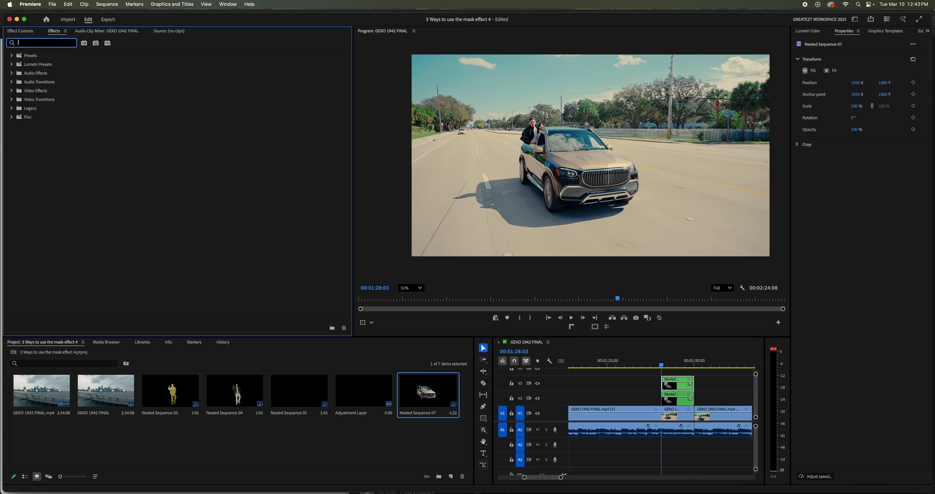
# - Search the effects for "blur" and apply Gaussian Blur (Legacy) to the car nest on V3
pyautogui.write('gua')
pyautogui.press('BackSpace')
pyautogui.press('BackSpace')
pyautogui.write('as')
pyautogui.press('BackSpace')
pyautogui.press('BackSpace')
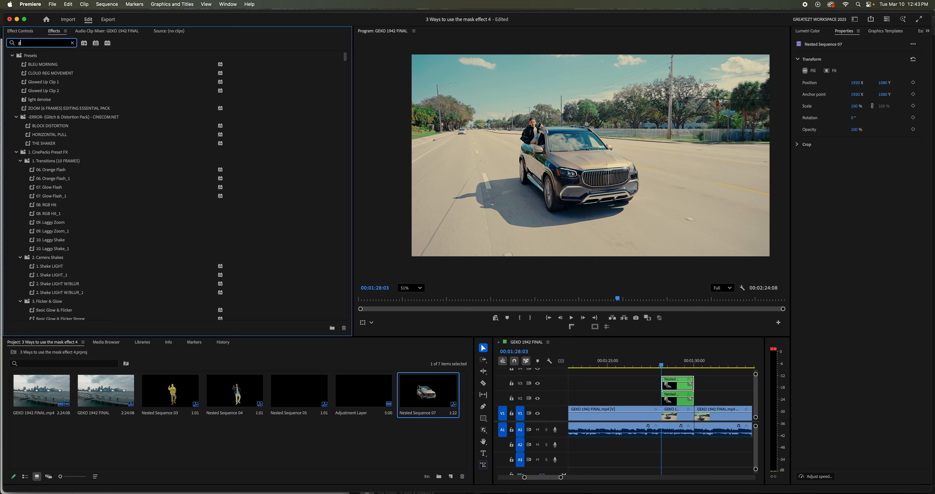
pyautogui.press('BackSpace')
pyautogui.write('blur')
pyautogui.scroll(-2, 61, 137)
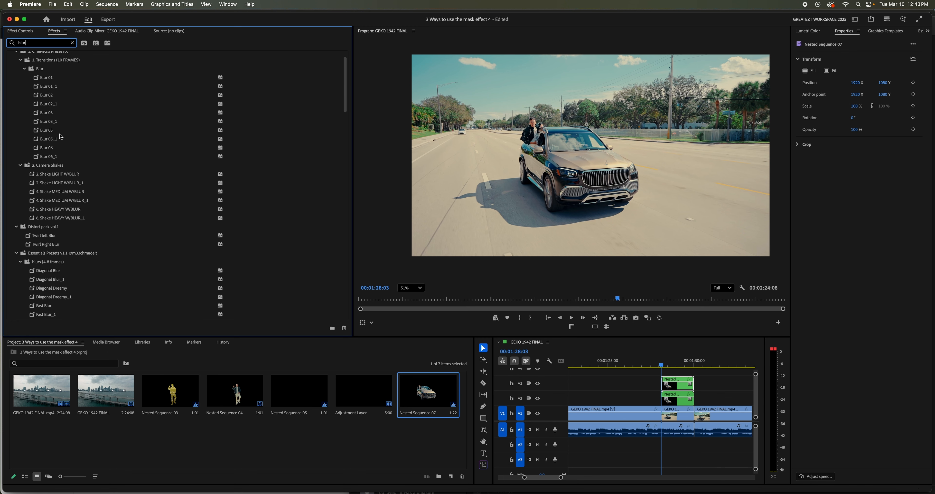
pyautogui.scroll(-15, 61, 136)
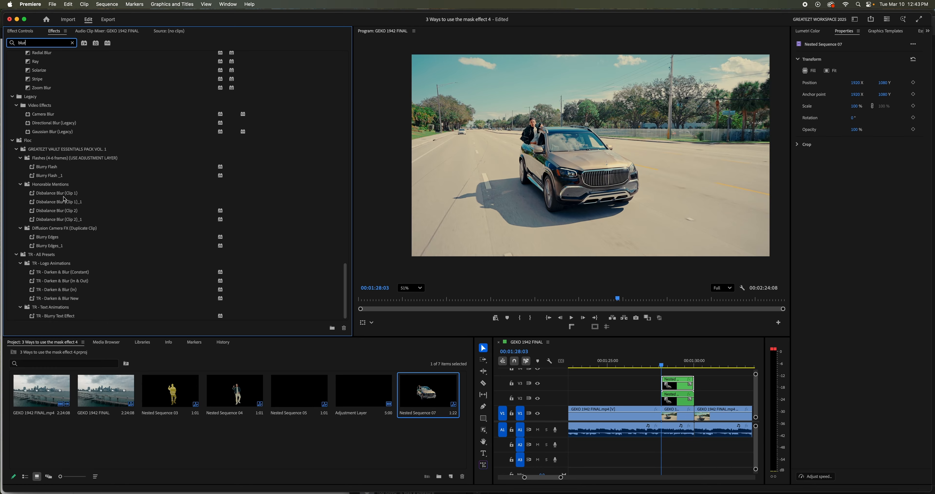
pyautogui.scroll(10, 63, 189)
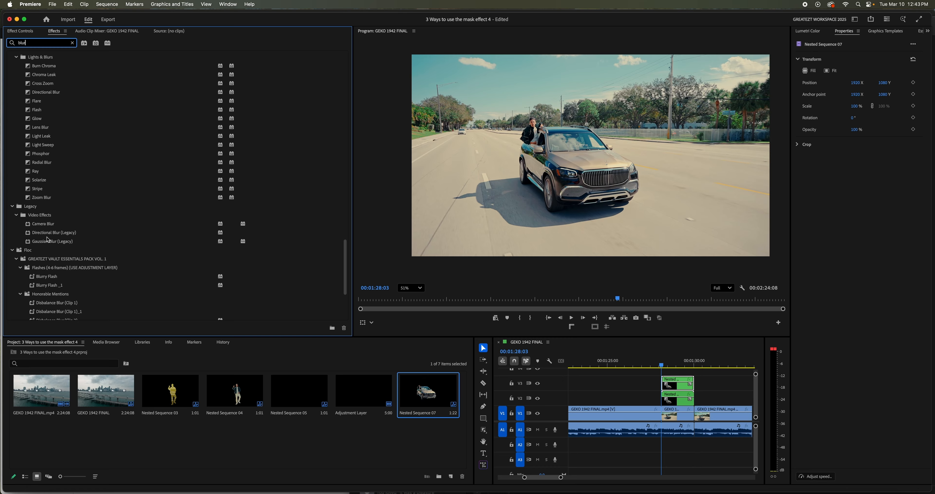
pyautogui.moveTo(53, 244); pyautogui.dragTo(677, 385)
# - Animate the V3 car nest's Gaussian Blur blurriness from 0 at 00:01:28:03 to 36 at 00:01:28:14
pyautogui.click(20, 31)
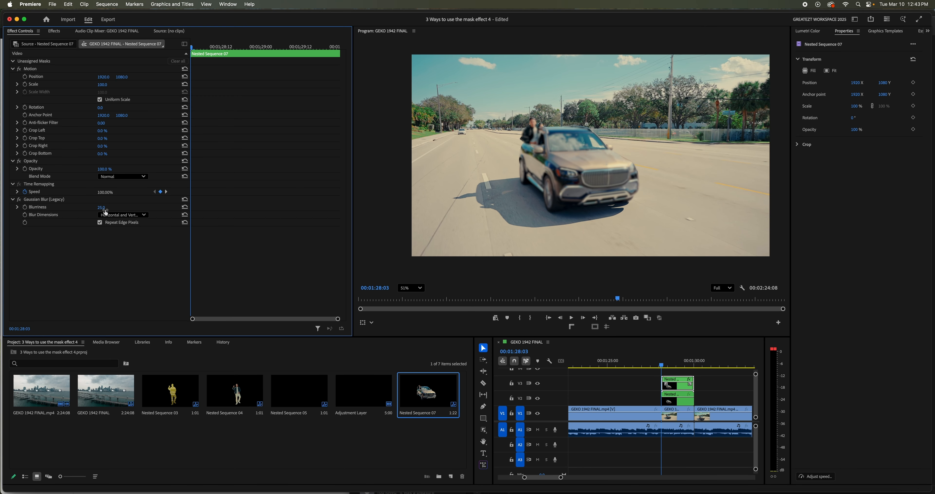
pyautogui.click(25, 207)
pyautogui.moveTo(109, 208)
pyautogui.mouseDown()
pyautogui.moveTo(100, 208)
pyautogui.moveTo(118, 207)
pyautogui.mouseUp()
pyautogui.press('space')
pyautogui.press('space')
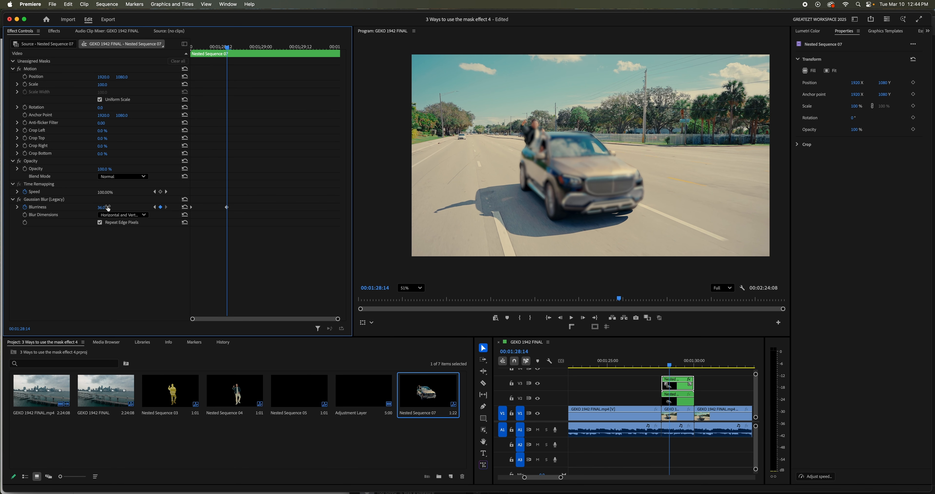
# - Keyframe the blurriness at 27 at 00:01:28:22, higher at 00:01:29:06 and 2 at 00:01:29:17, and play the nest from its start
pyautogui.press('space')
pyautogui.press('space')
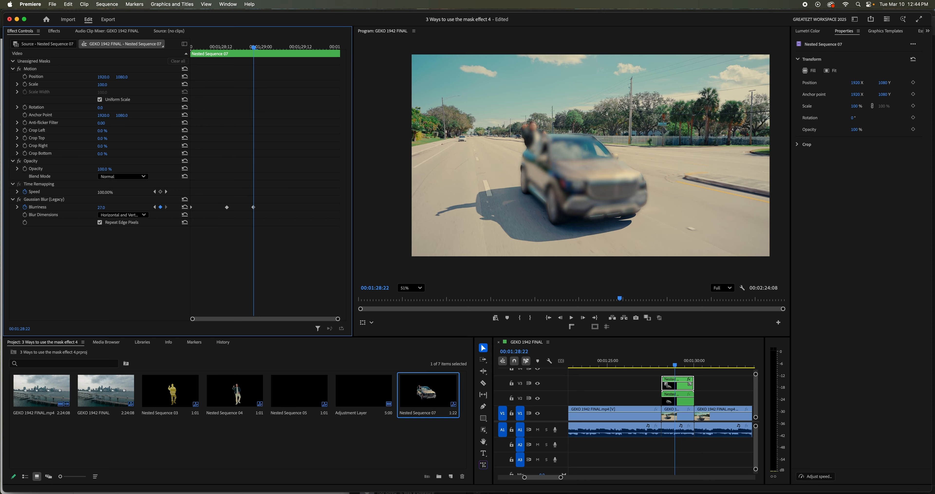
pyautogui.moveTo(108, 207); pyautogui.dragTo(128, 208)
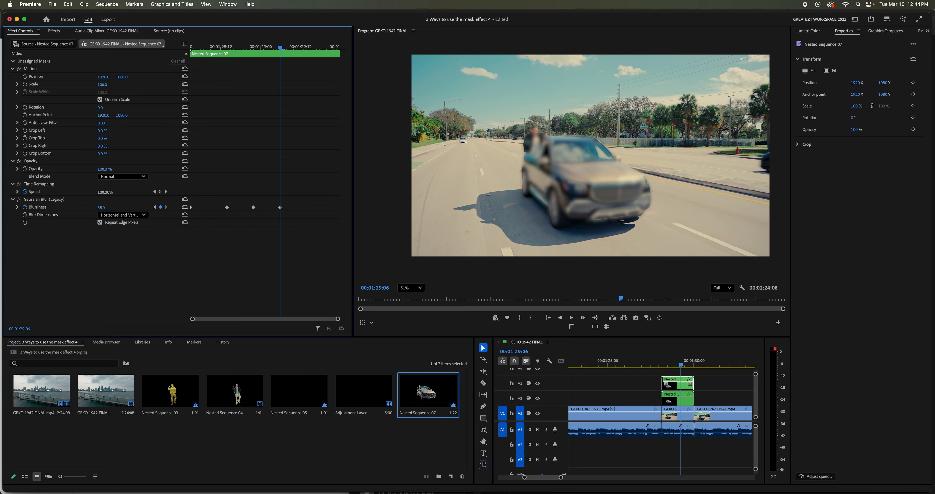
pyautogui.press('space')
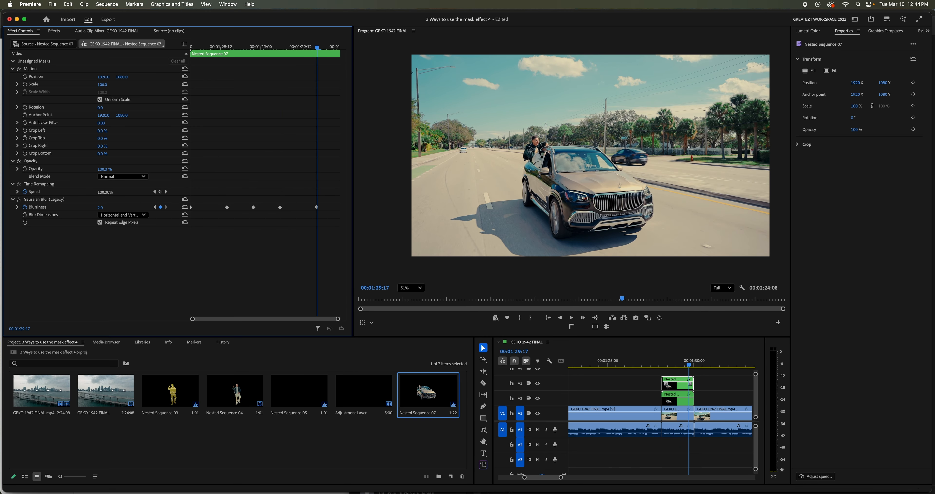
pyautogui.moveTo(299, 48); pyautogui.dragTo(132, 86)
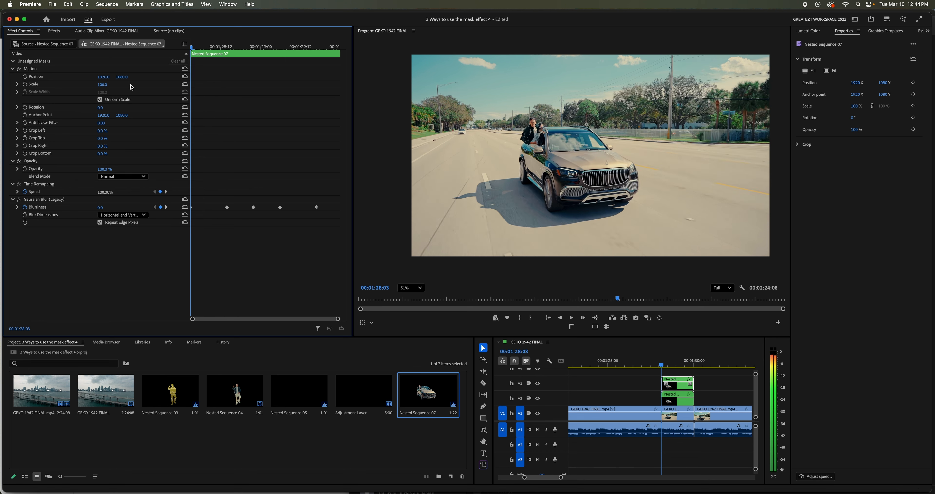
pyautogui.press('space')
pyautogui.press('space')
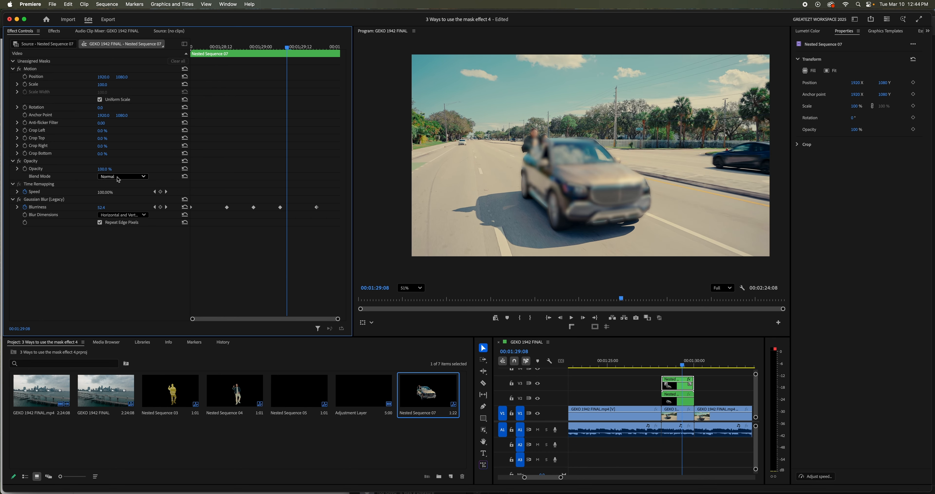
# - Set the V3 car nest's opacity blend mode to Screen and scrub through the result
pyautogui.click(118, 178)
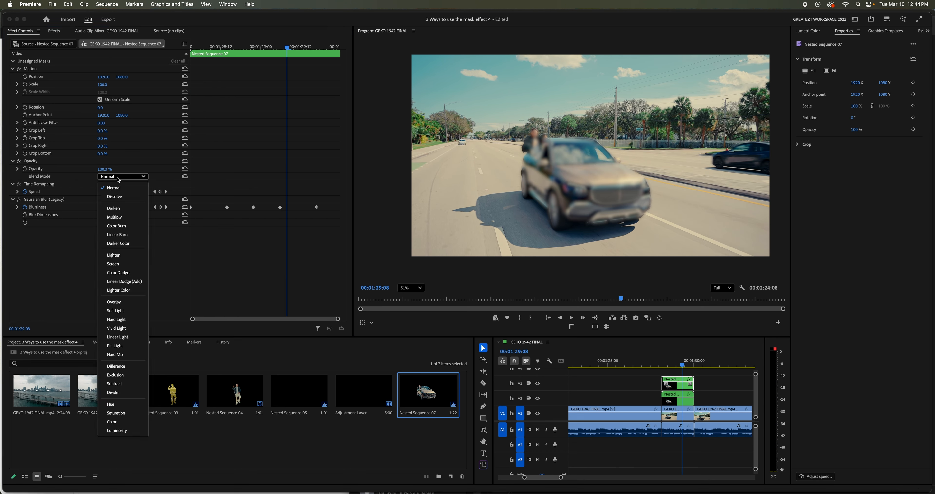
pyautogui.click(126, 270)
pyautogui.moveTo(685, 364); pyautogui.dragTo(688, 393)
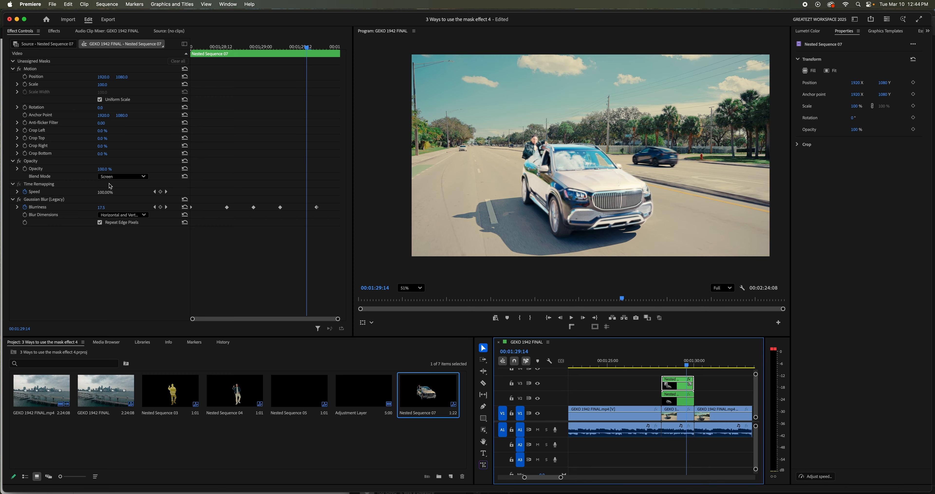
# - Keyframe the car nest's opacity as a flicker, from 100% at 00:01:28:03 to 54% at 00:01:29:06
pyautogui.moveTo(229, 47); pyautogui.dragTo(184, 53)
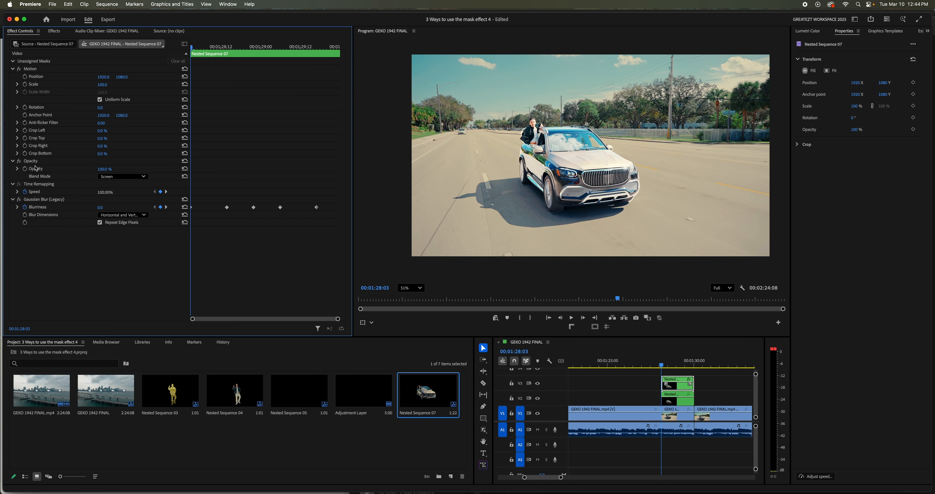
pyautogui.press('space')
pyautogui.moveTo(108, 169)
pyautogui.mouseDown()
pyautogui.moveTo(88, 169)
pyautogui.moveTo(127, 169)
pyautogui.moveTo(119, 170)
pyautogui.mouseUp()
pyautogui.press('space')
pyautogui.press('space')
pyautogui.press('space')
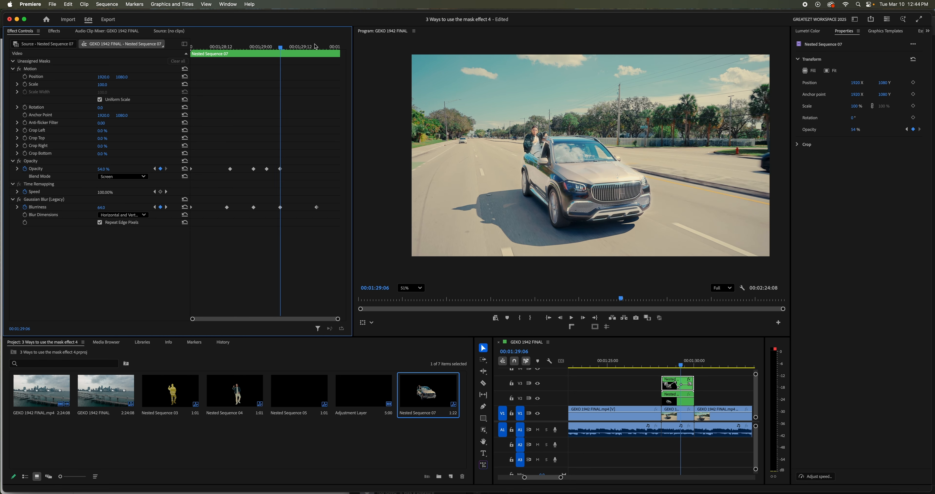
# - Play the opacity flicker from the nest's start and lower the opacity at 00:01:29:14
pyautogui.moveTo(279, 51); pyautogui.dragTo(150, 118)
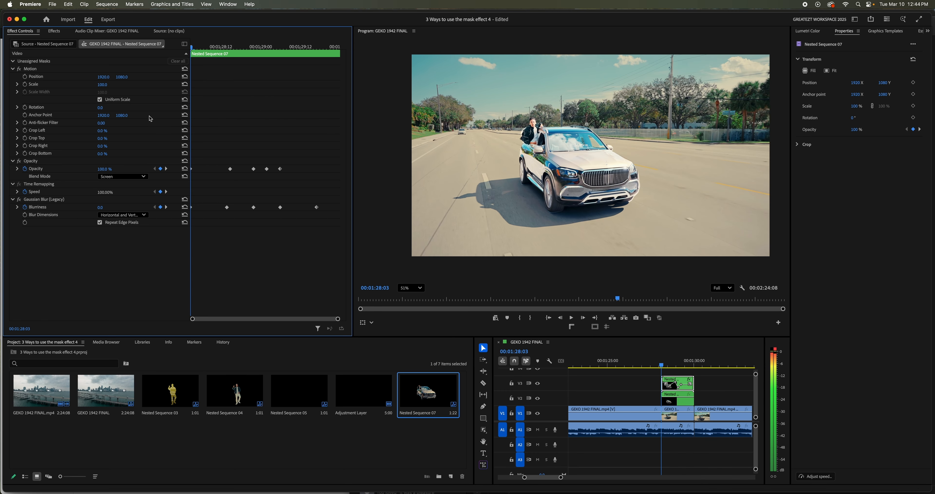
pyautogui.press('space')
pyautogui.press('space')
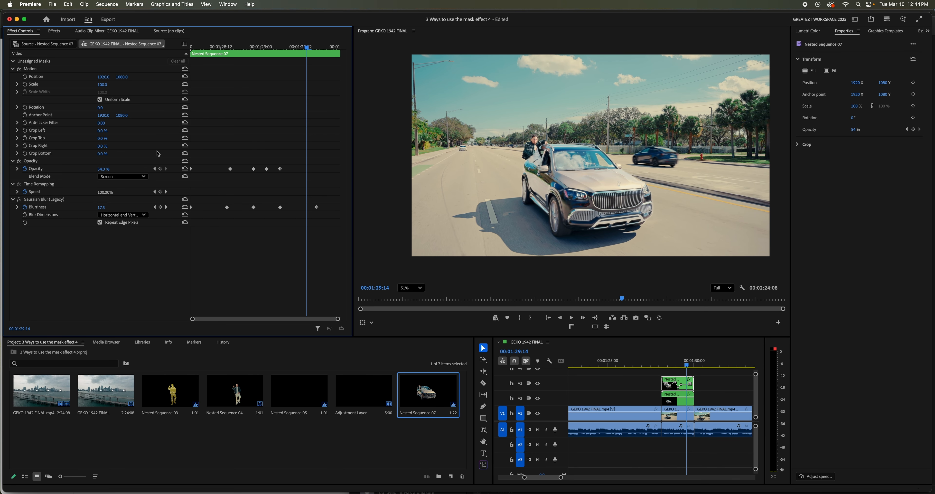
pyautogui.moveTo(103, 170); pyautogui.dragTo(83, 170)
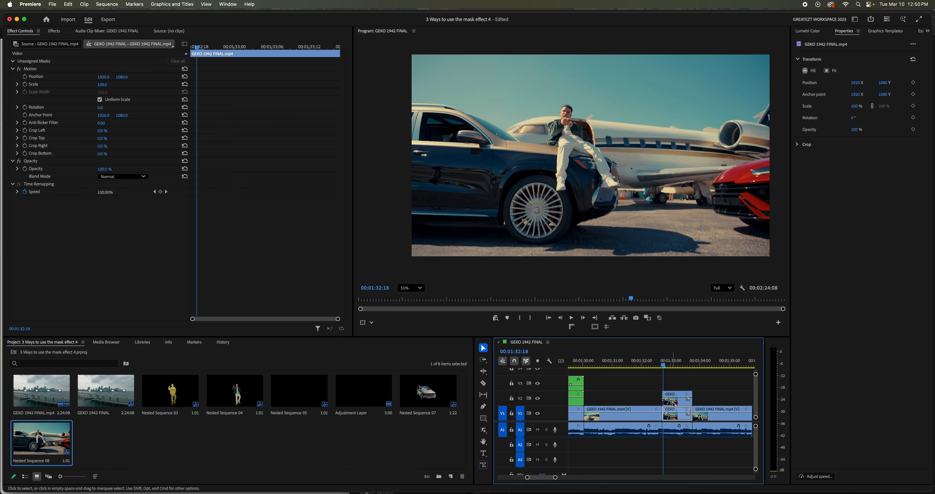
# - Object-mask the man sitting on the car in the V2 clip, copy the mask into Opacity and delete the unassigned original
pyautogui.click(676, 407)
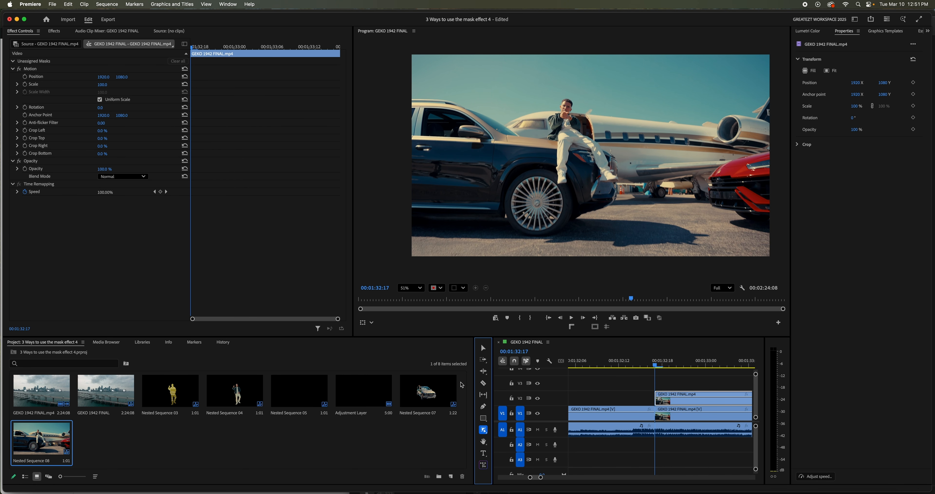
pyautogui.click(580, 109)
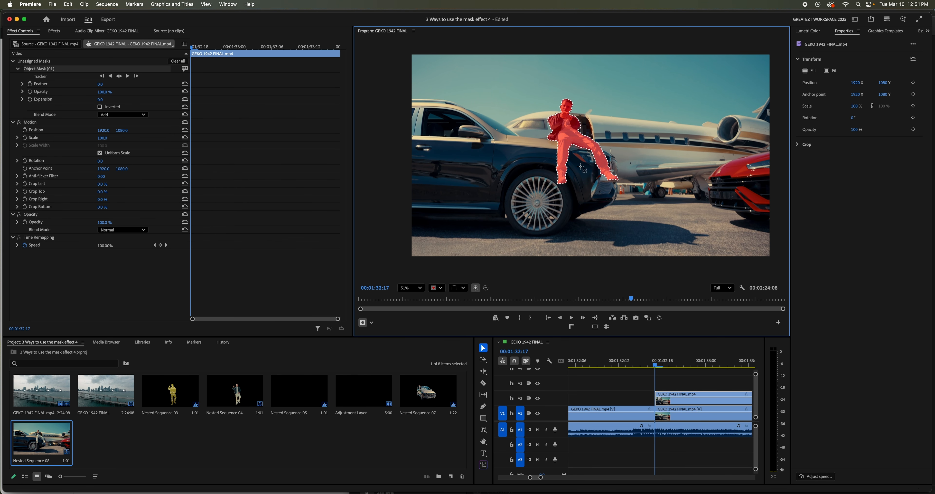
pyautogui.rightClick(60, 70)
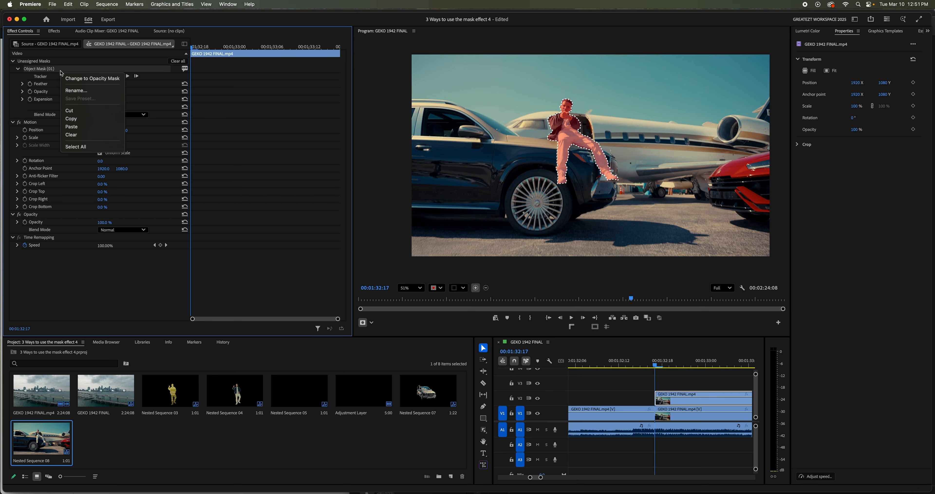
pyautogui.click(84, 115)
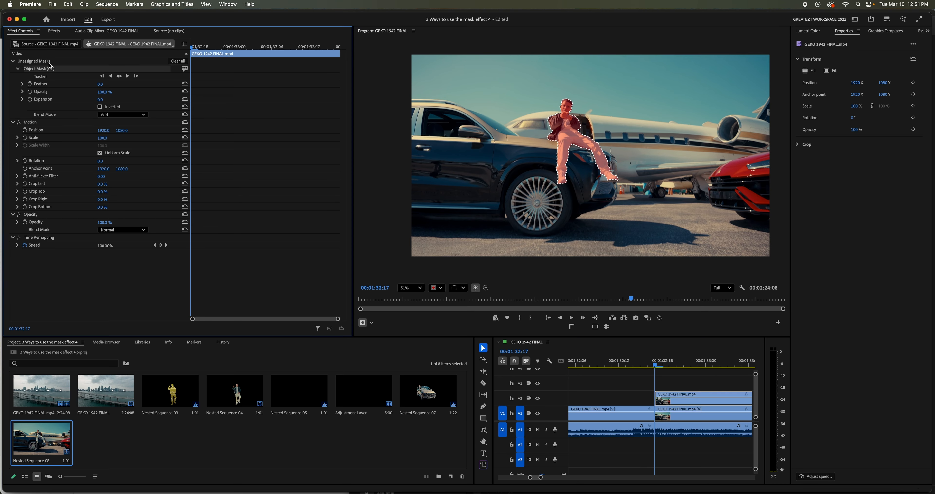
pyautogui.click(43, 214)
pyautogui.rightClick(48, 217)
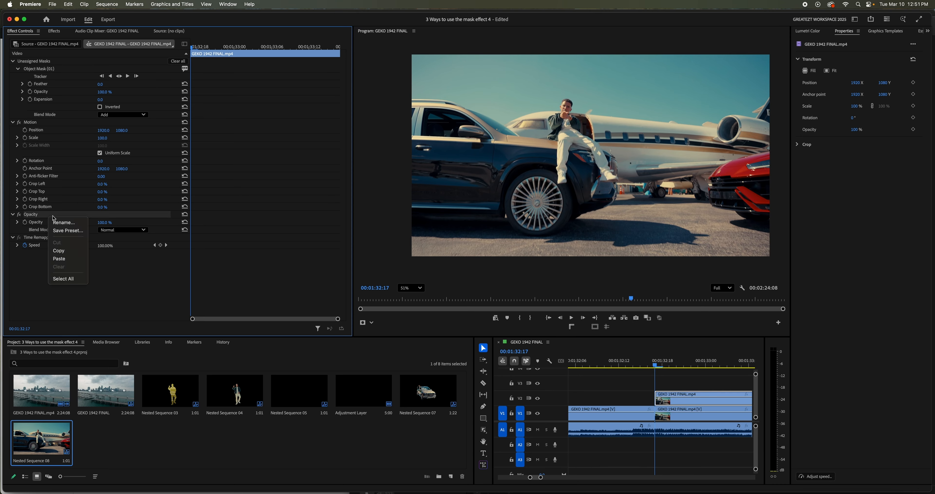
pyautogui.click(68, 259)
pyautogui.click(32, 70)
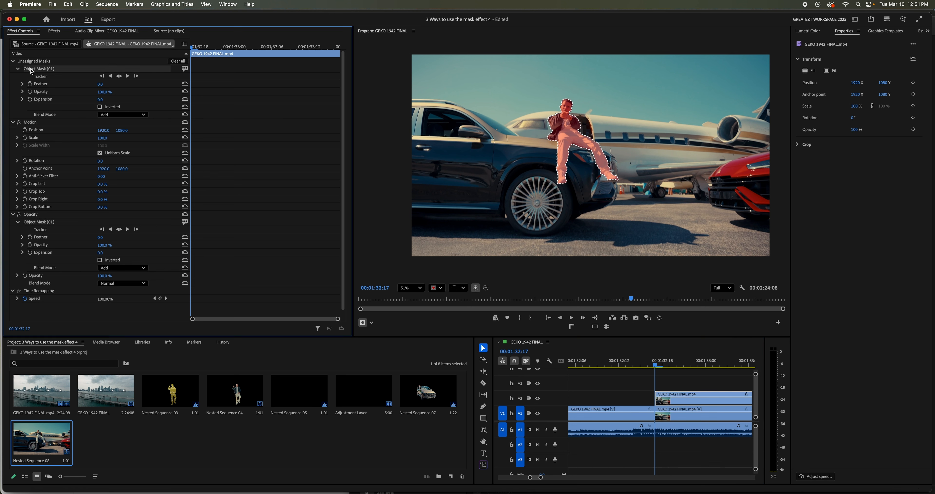
pyautogui.press('Delete')
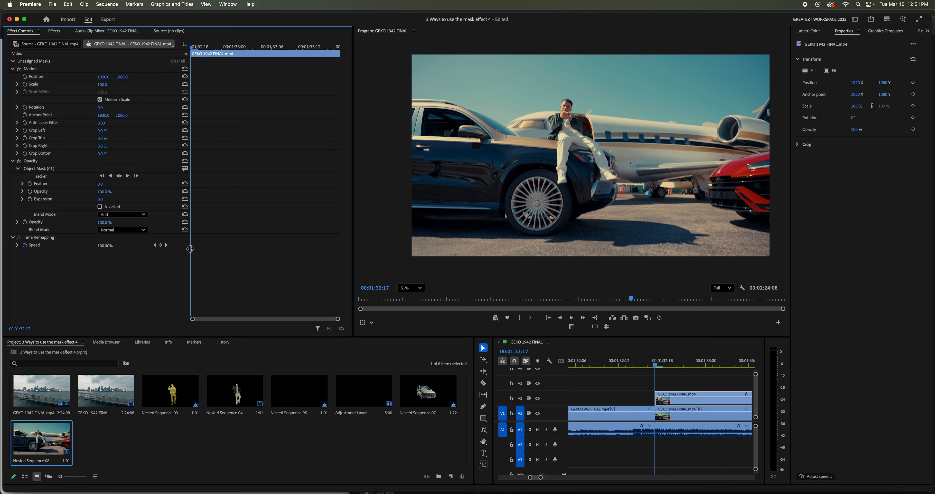
# - Nest the masked clip of the seated man on V2 under the suggested name Nested Sequence 10
pyautogui.click(54, 168)
pyautogui.rightClick(684, 401)
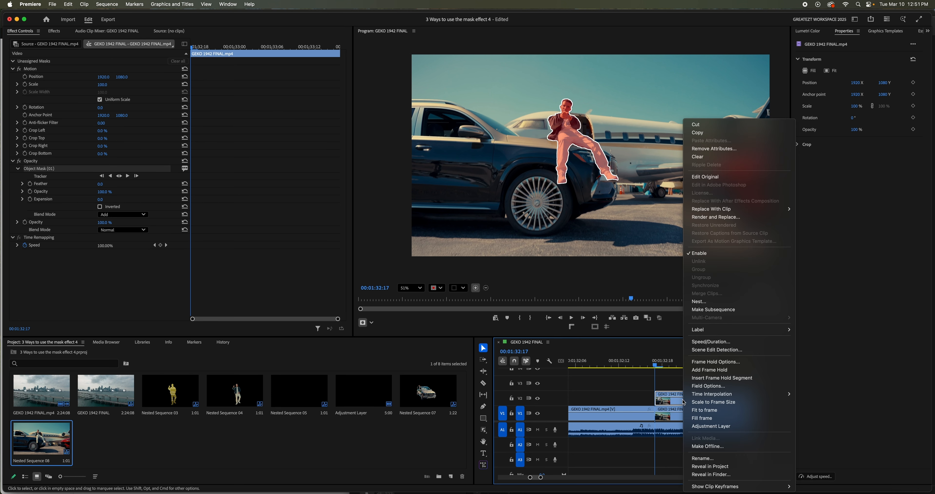
pyautogui.click(699, 302)
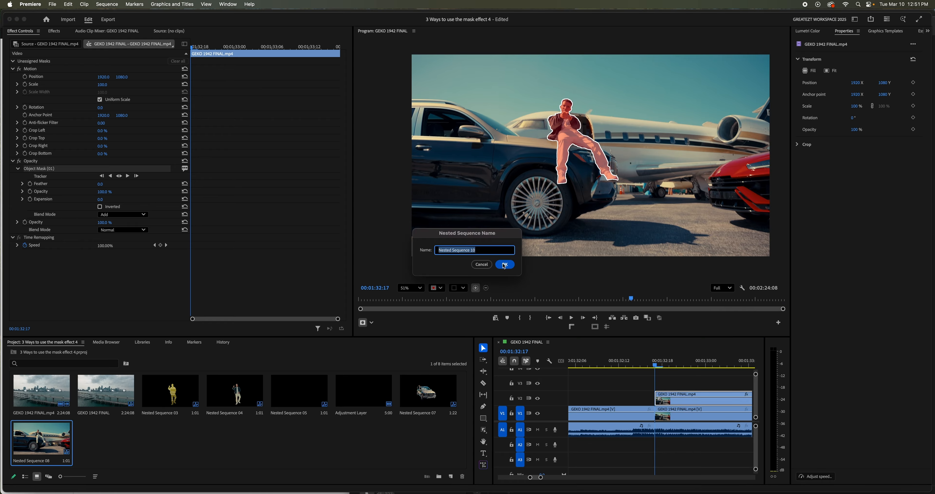
pyautogui.click(505, 264)
# - Add a frame hold to the seated man's nest on V2 at 00:01:32:17
pyautogui.click(670, 403)
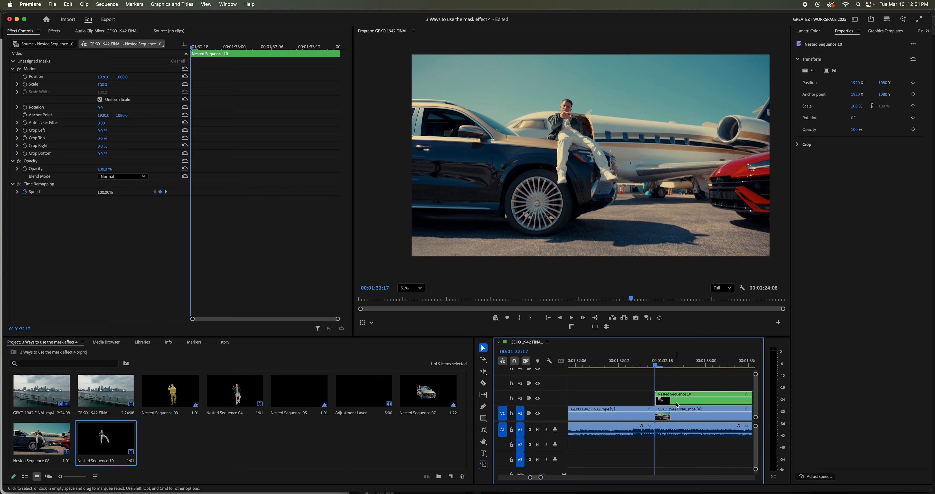
pyautogui.rightClick(676, 402)
pyautogui.click(671, 401)
pyautogui.rightClick(671, 402)
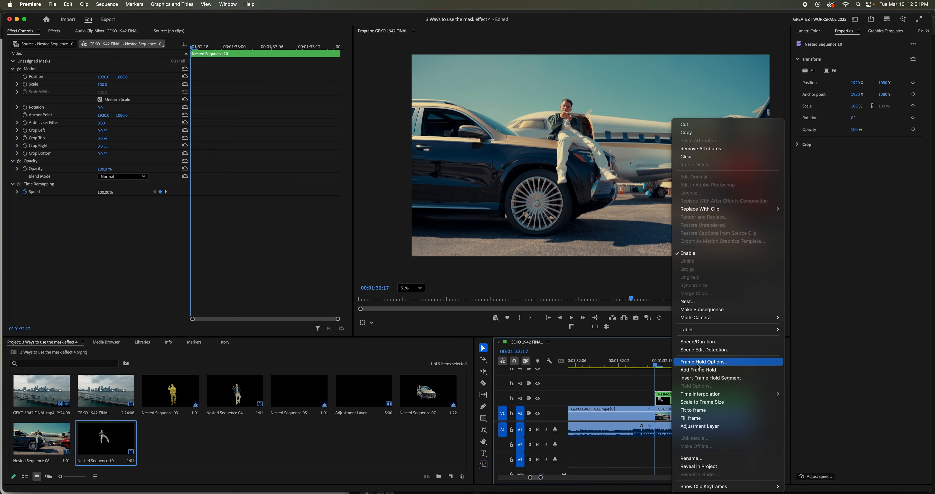
pyautogui.click(701, 369)
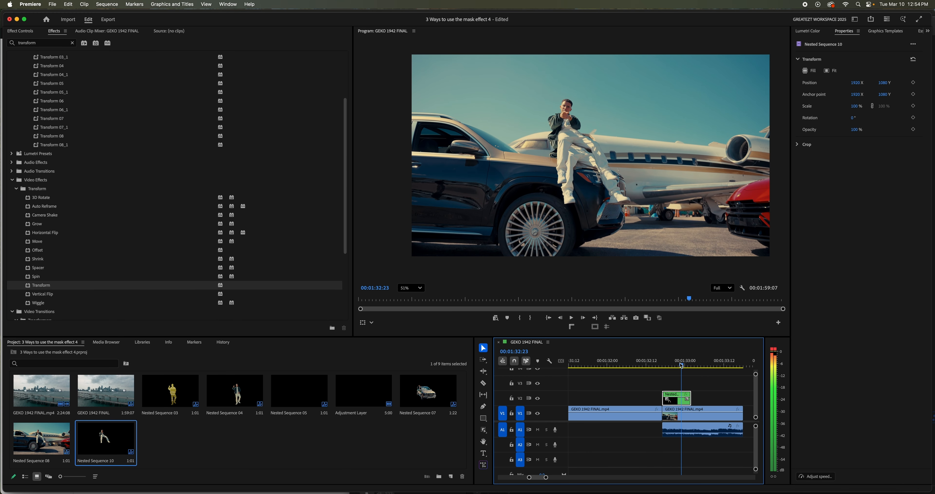
# - Place the V2 nest so it ends at the cut into the airplane shot, and apply the Transform effect to it
pyautogui.moveTo(681, 366); pyautogui.dragTo(648, 407)
pyautogui.press('Up')
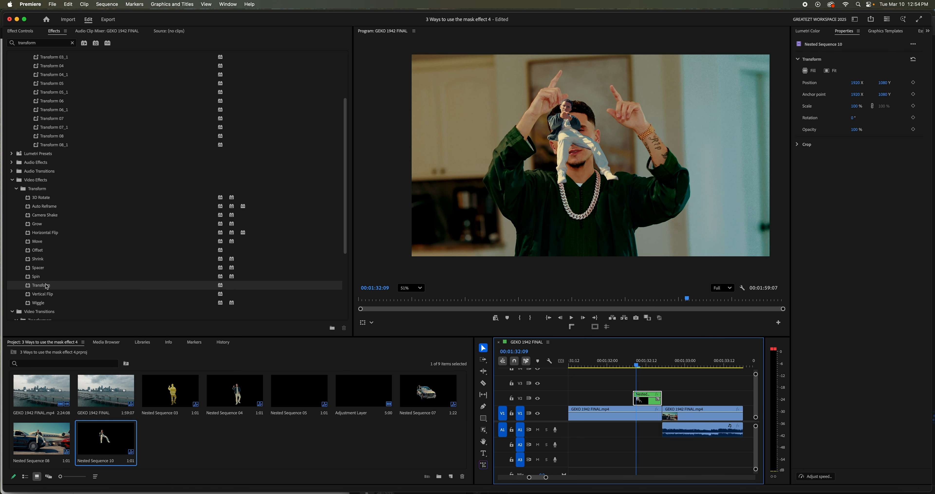
pyautogui.moveTo(49, 288); pyautogui.dragTo(645, 402)
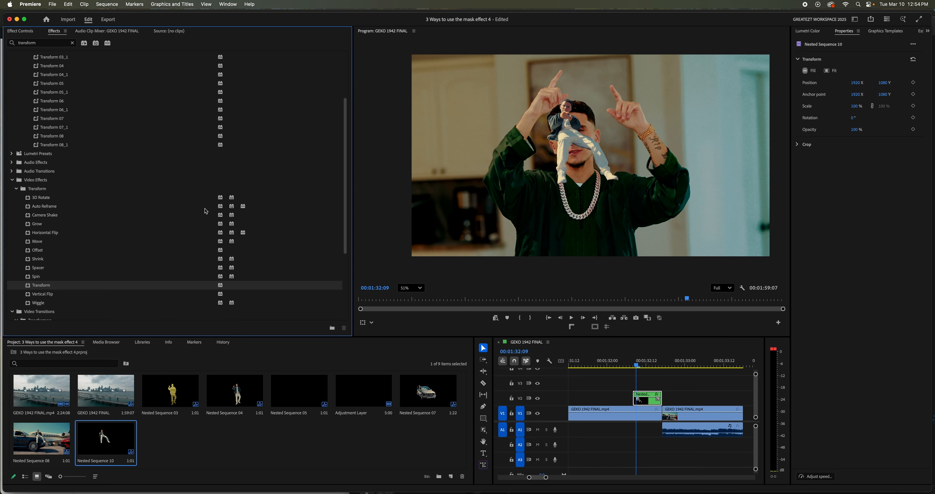
# - At 00:01:32:08, keyframe Transform's position, scale and shutter angle, with a 210 shutter angle and the cutout positioned above the frame
pyautogui.click(21, 31)
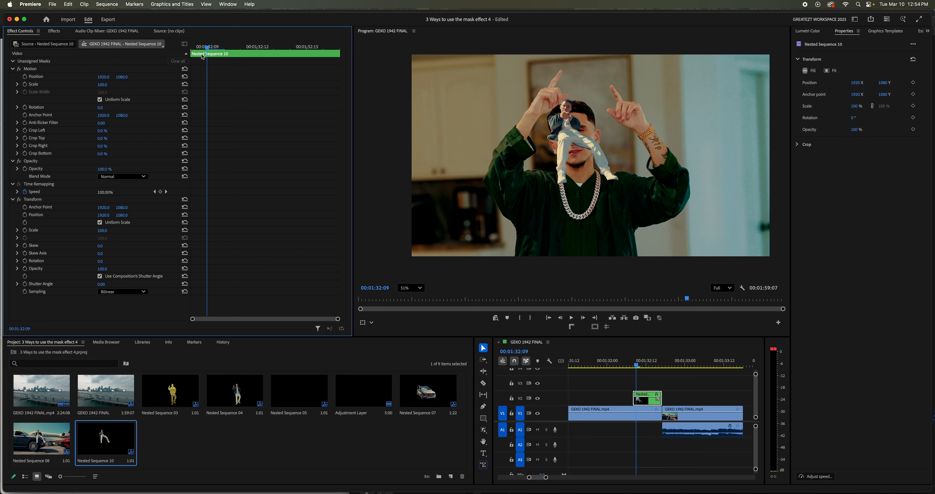
pyautogui.moveTo(206, 46); pyautogui.dragTo(188, 46)
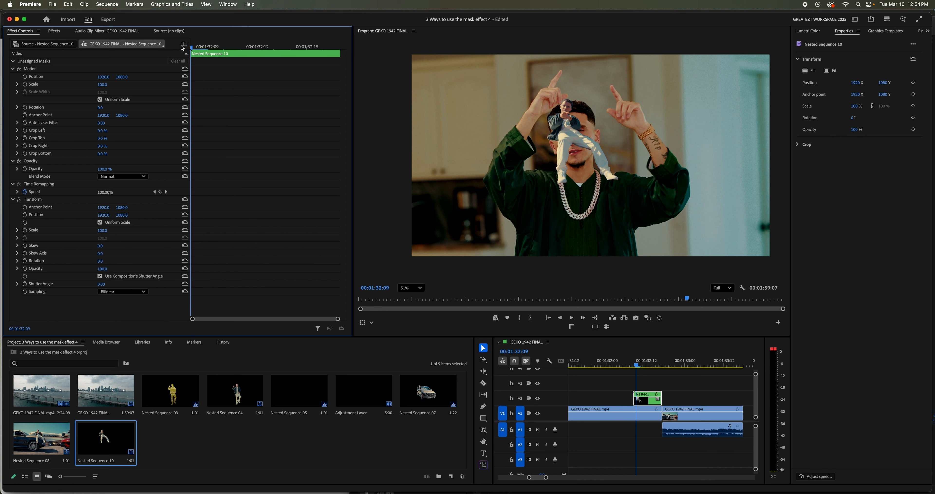
pyautogui.click(25, 215)
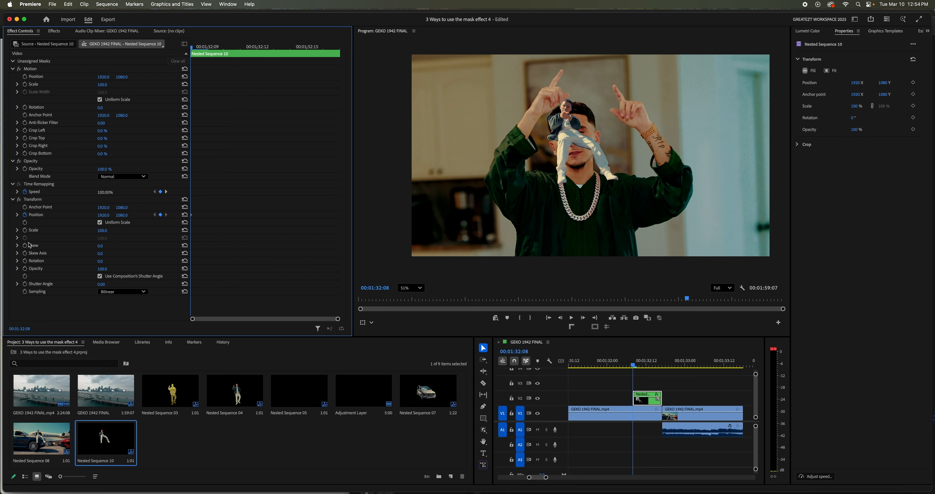
pyautogui.click(25, 284)
pyautogui.moveTo(104, 284); pyautogui.dragTo(186, 231)
pyautogui.moveTo(122, 216); pyautogui.dragTo(60, 216)
# - Add a Transform scale keyframe of 100 at 00:01:32:15, near the end of the nest
pyautogui.hotkey('shift', 'Right')
pyautogui.hotkey('shift', 'Right')
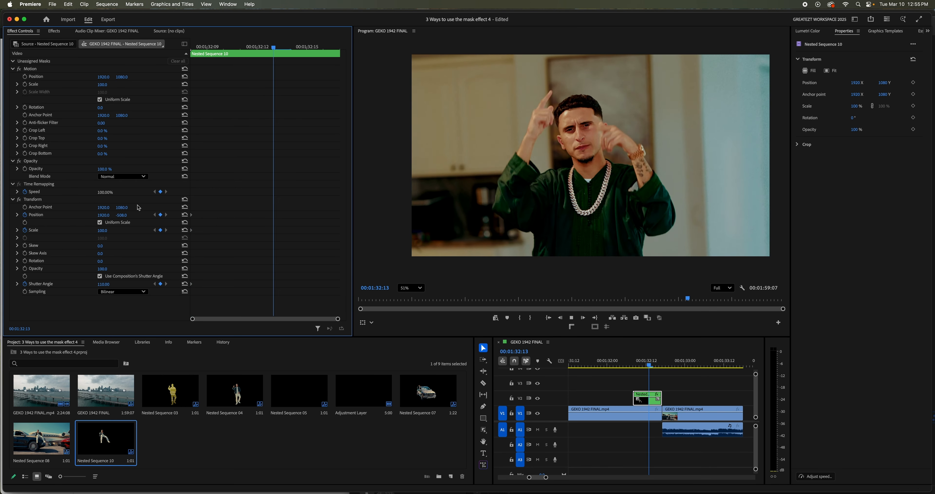
pyautogui.moveTo(657, 359); pyautogui.dragTo(657, 359)
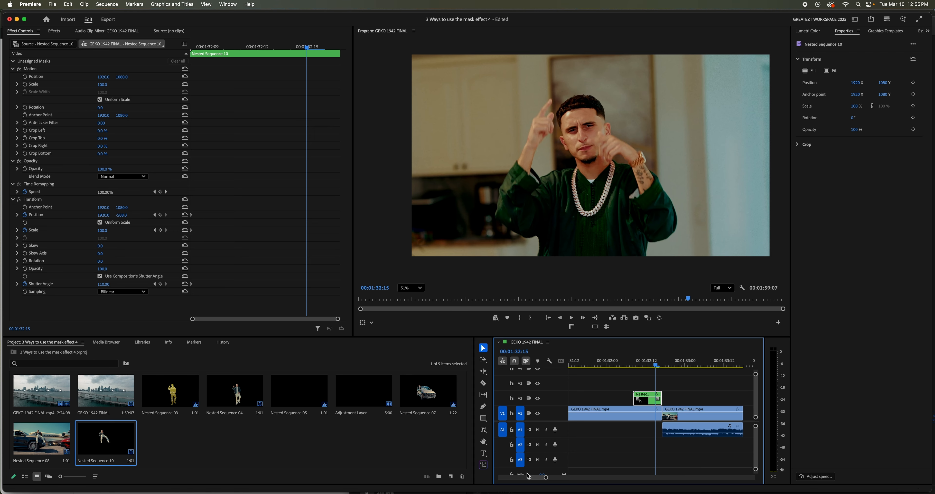
pyautogui.moveTo(546, 478); pyautogui.dragTo(541, 481)
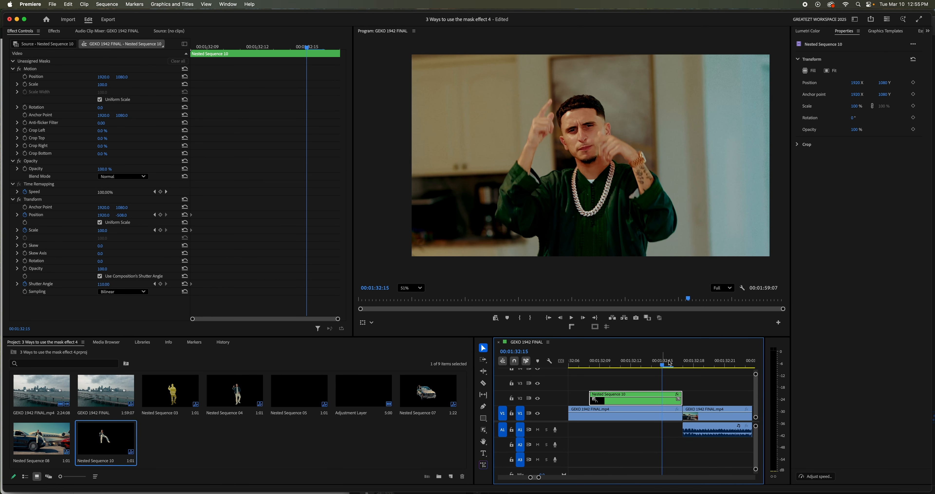
pyautogui.moveTo(671, 363); pyautogui.dragTo(670, 387)
pyautogui.click(185, 230)
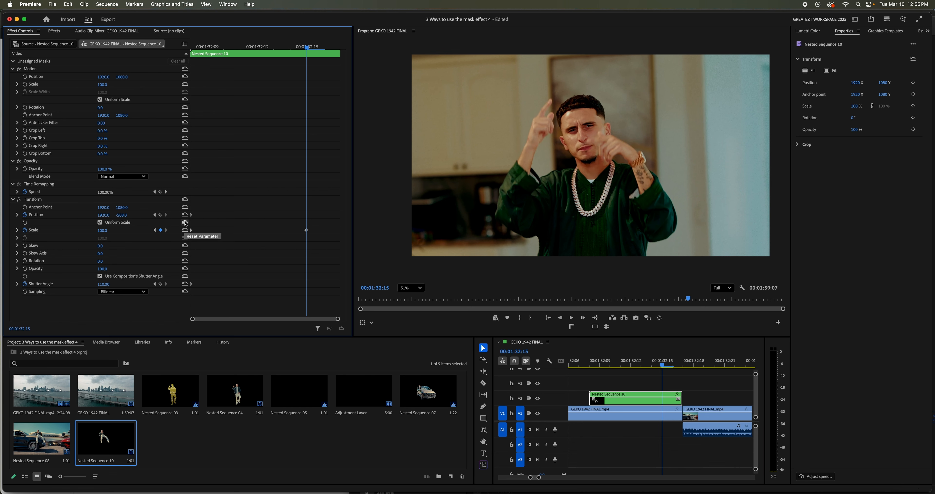
# - At 00:01:32:15, keyframe Transform's position back at its default 1920, 1080 and its shutter angle at 0
pyautogui.click(185, 215)
pyautogui.click(185, 200)
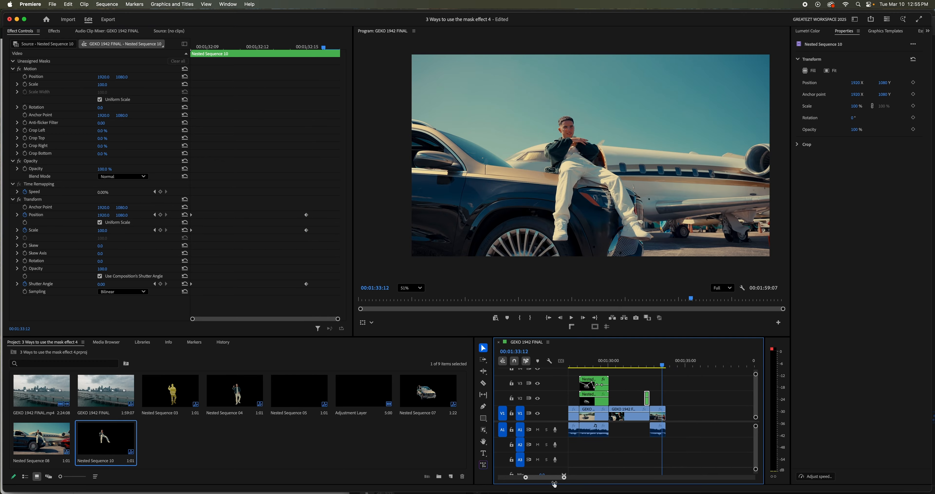
# - Play back the cutout's drop-in animation from the start of the V2 nest and save the project
pyautogui.moveTo(552, 482); pyautogui.dragTo(546, 482)
pyautogui.moveTo(627, 365); pyautogui.dragTo(624, 365)
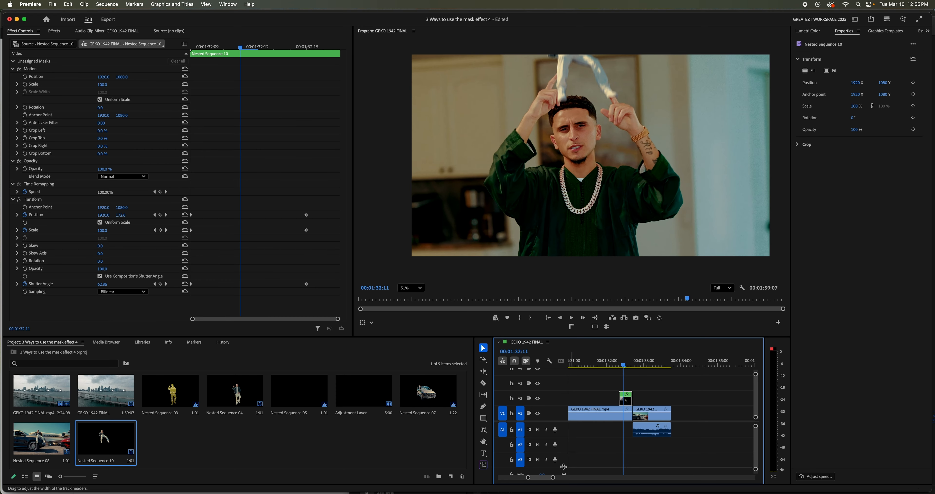
pyautogui.moveTo(553, 478); pyautogui.dragTo(544, 482)
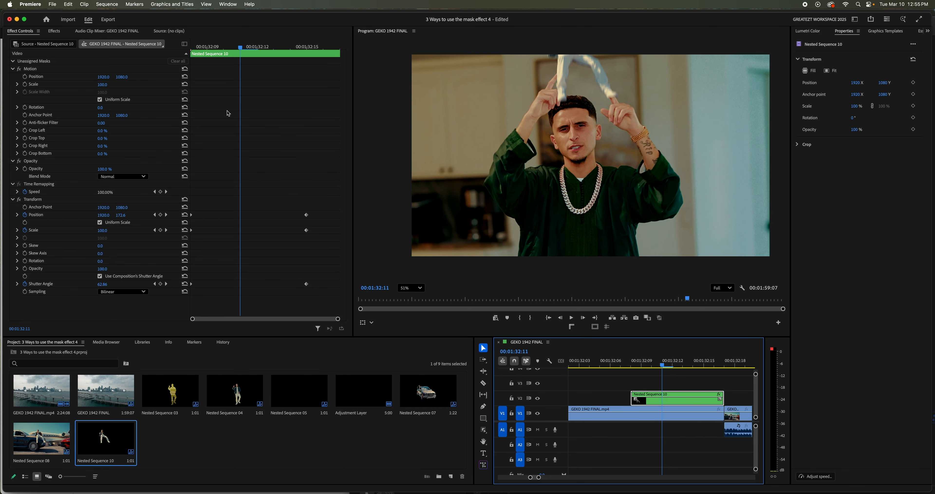
pyautogui.moveTo(234, 49); pyautogui.dragTo(192, 47)
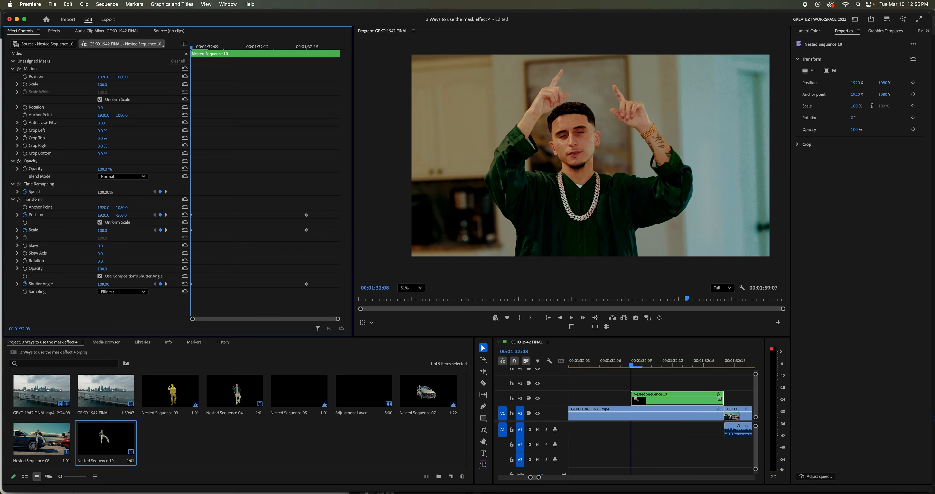
pyautogui.press('space')
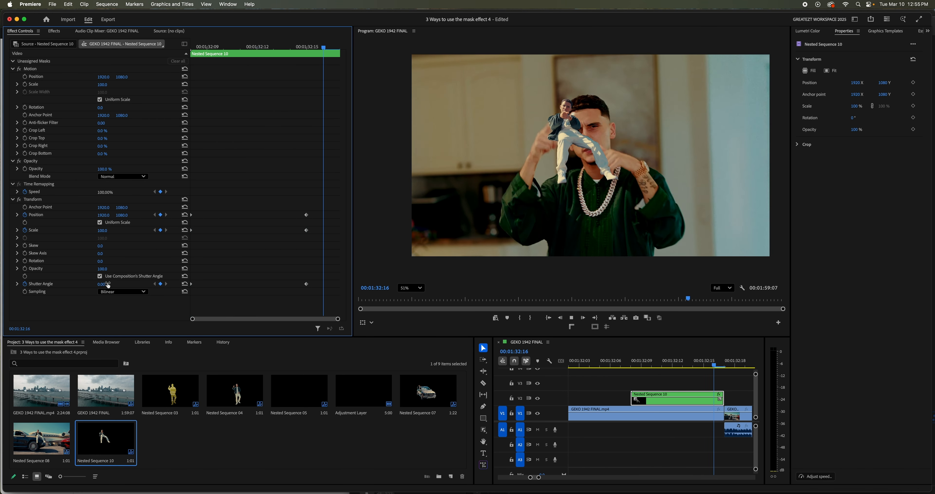
pyautogui.press('space')
pyautogui.press('super+s')
# - Set Transform's shutter angle to 307 at the 00:01:32:08 keyframe and 102 at the 00:01:32:15 keyframe
pyautogui.click(646, 367)
pyautogui.moveTo(646, 367); pyautogui.dragTo(698, 365)
pyautogui.click(287, 61)
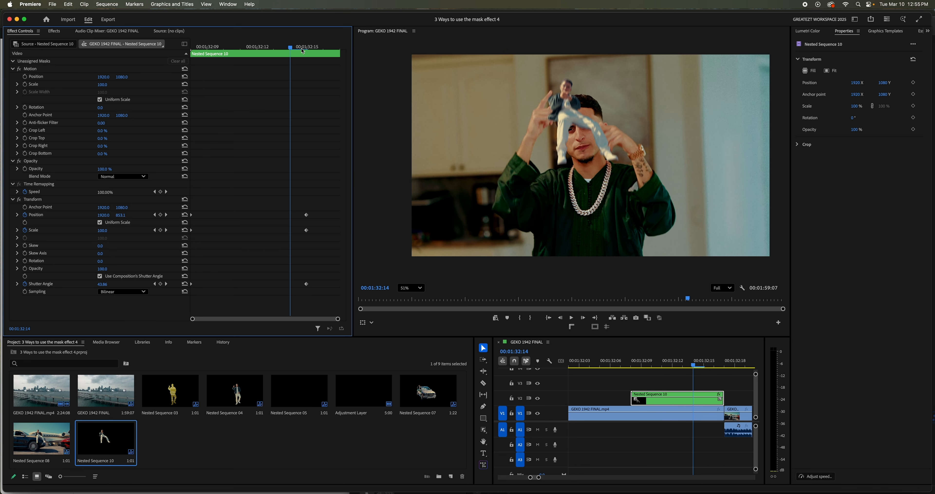
pyautogui.click(302, 51)
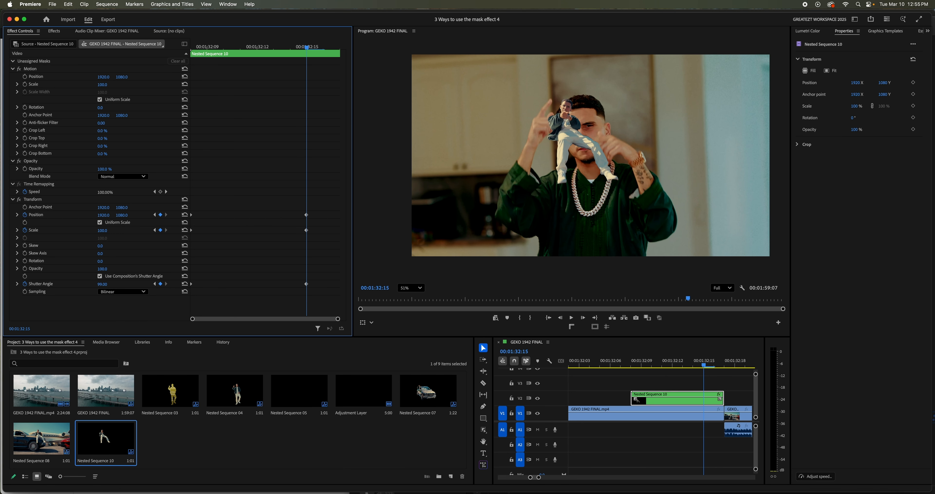
pyautogui.moveTo(103, 284); pyautogui.dragTo(73, 284)
pyautogui.moveTo(264, 45); pyautogui.dragTo(190, 48)
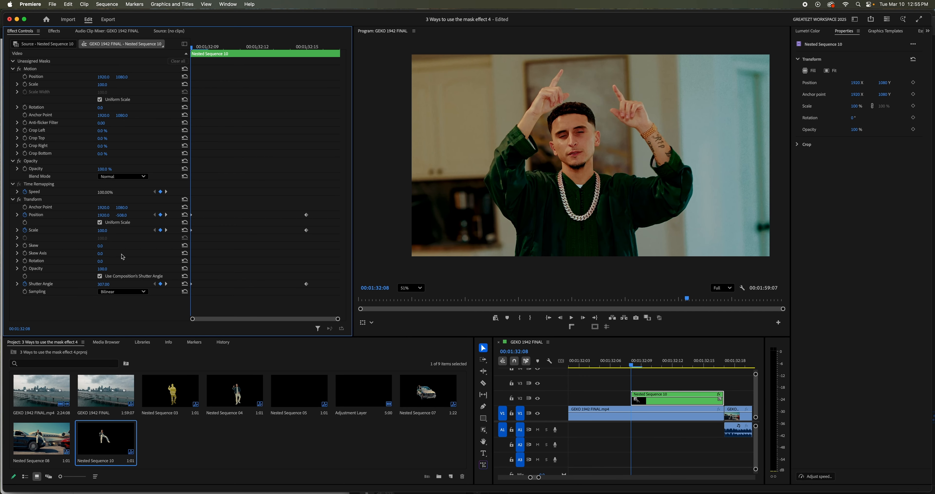
pyautogui.click(303, 49)
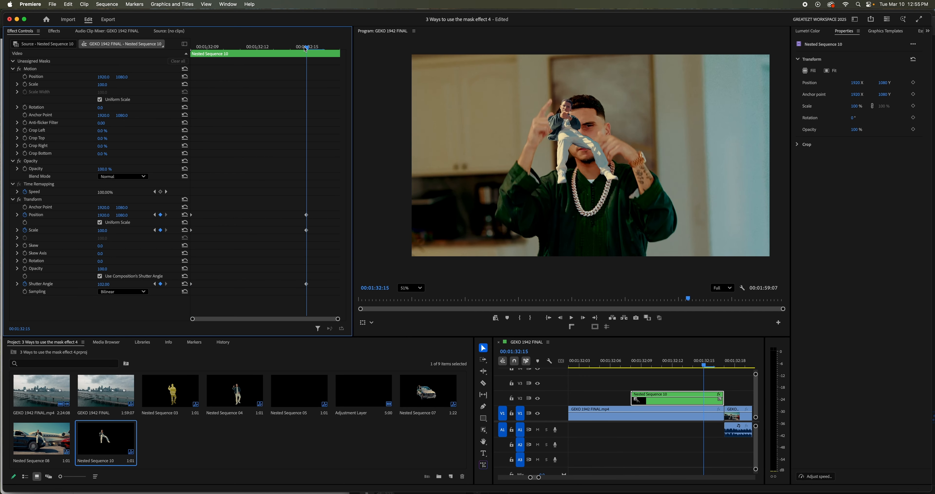
# - Scrub and play back the V2 nest to examine the cutout's motion blur leading into the airplane shot
pyautogui.click(647, 368)
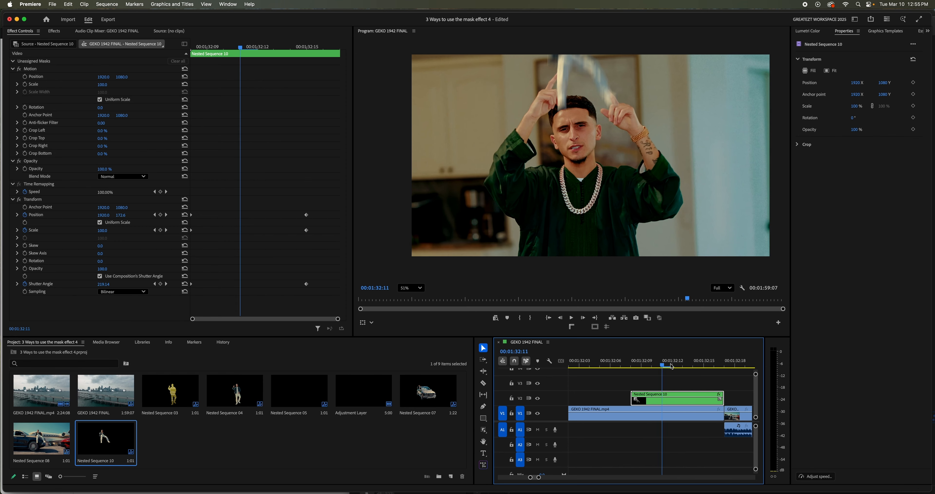
pyautogui.moveTo(645, 367); pyautogui.dragTo(631, 406)
pyautogui.press('space')
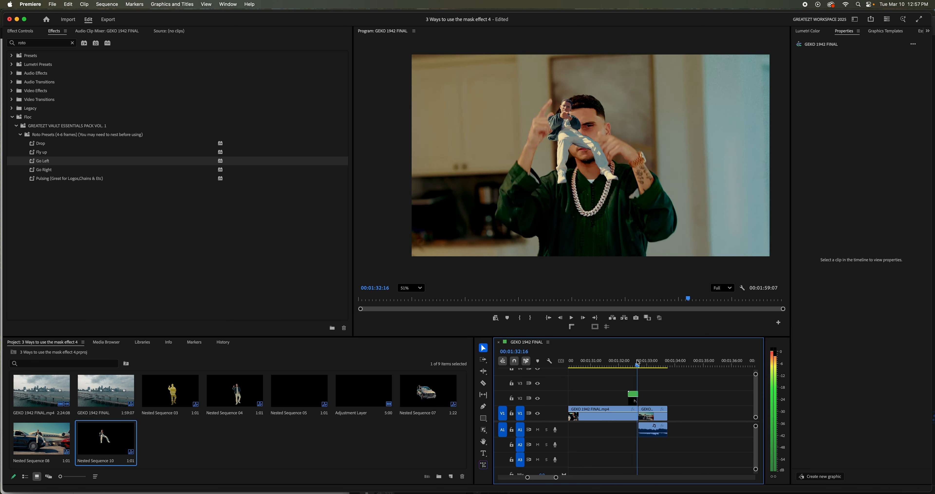
pyautogui.moveTo(637, 363); pyautogui.dragTo(629, 369)
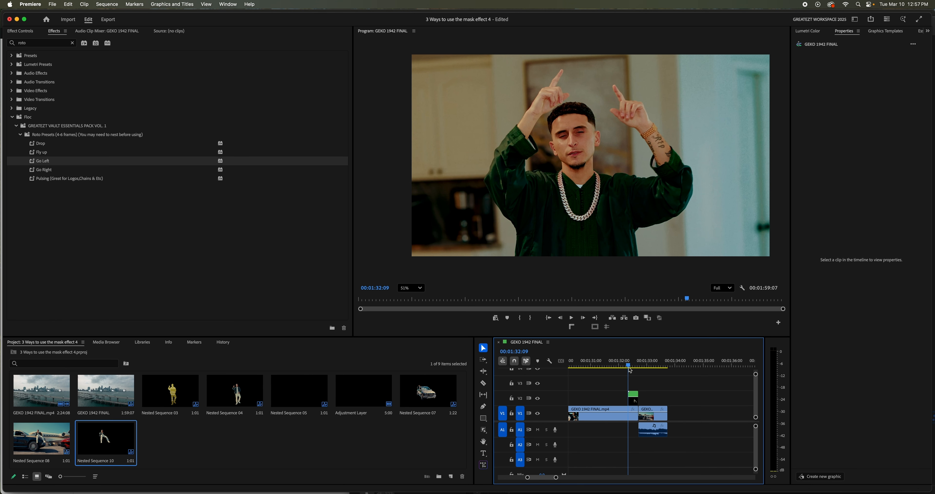